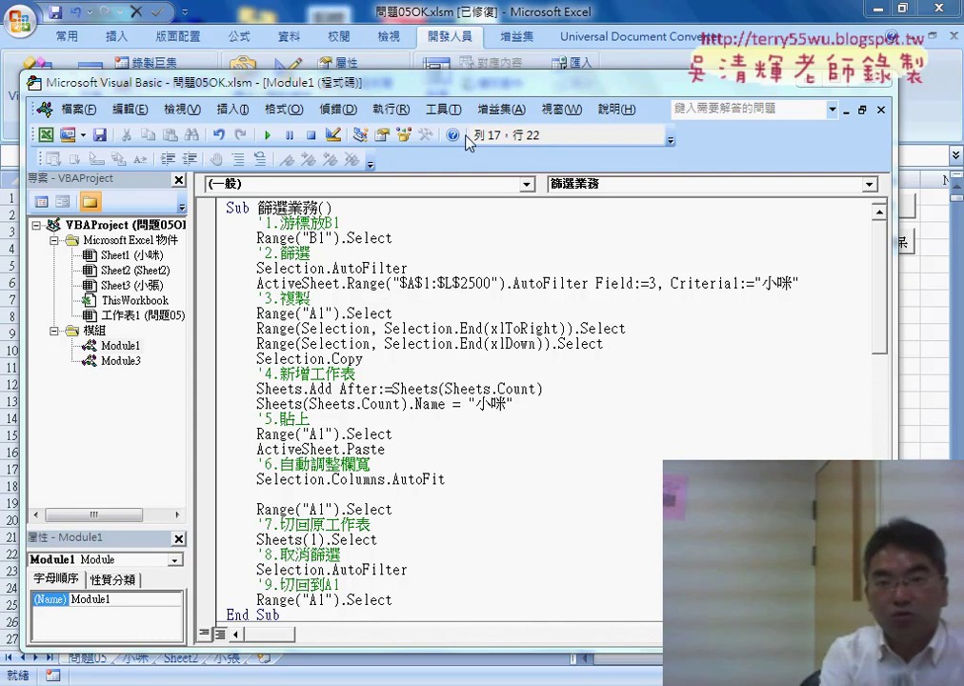
Reposition the code window and walk through the macro's commented steps
left_click_drag(356, 84, 401, 54)
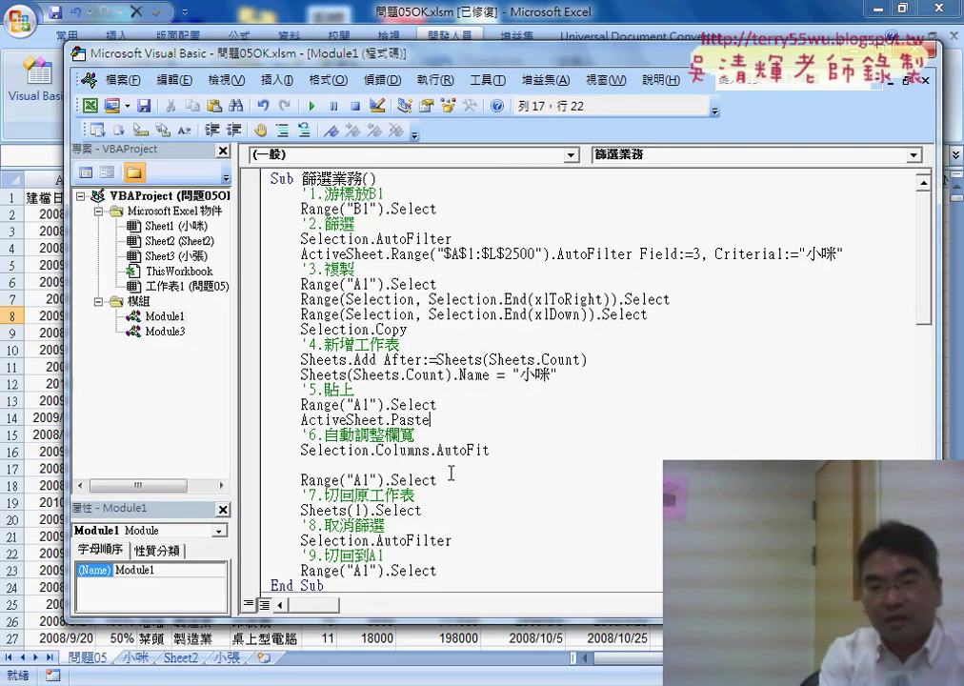
left_click(324, 193)
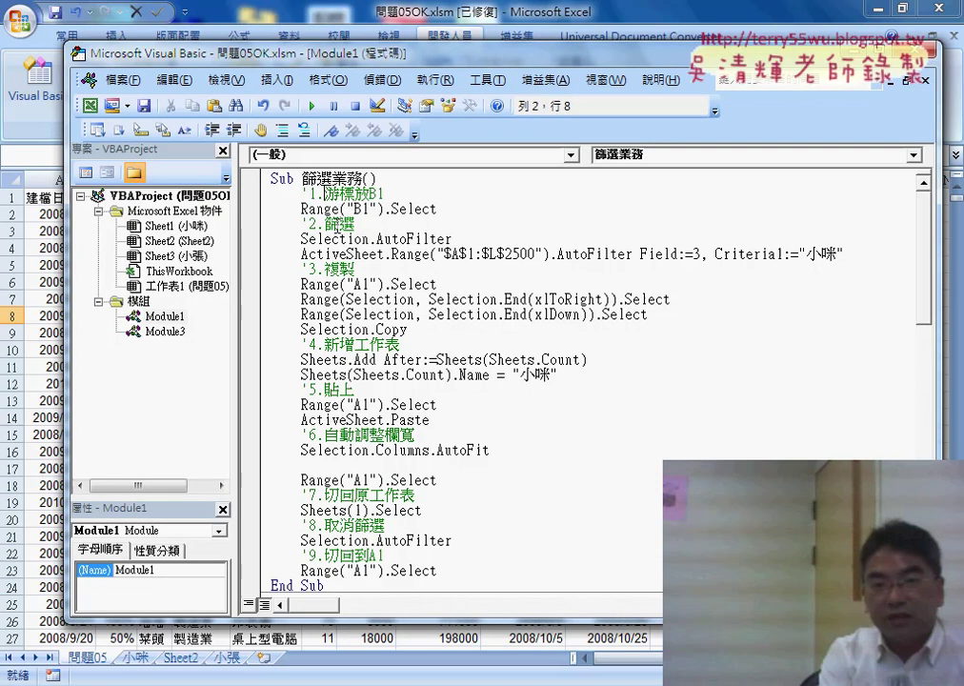
key("Down")
key("Down")
key("End")
left_click(368, 345)
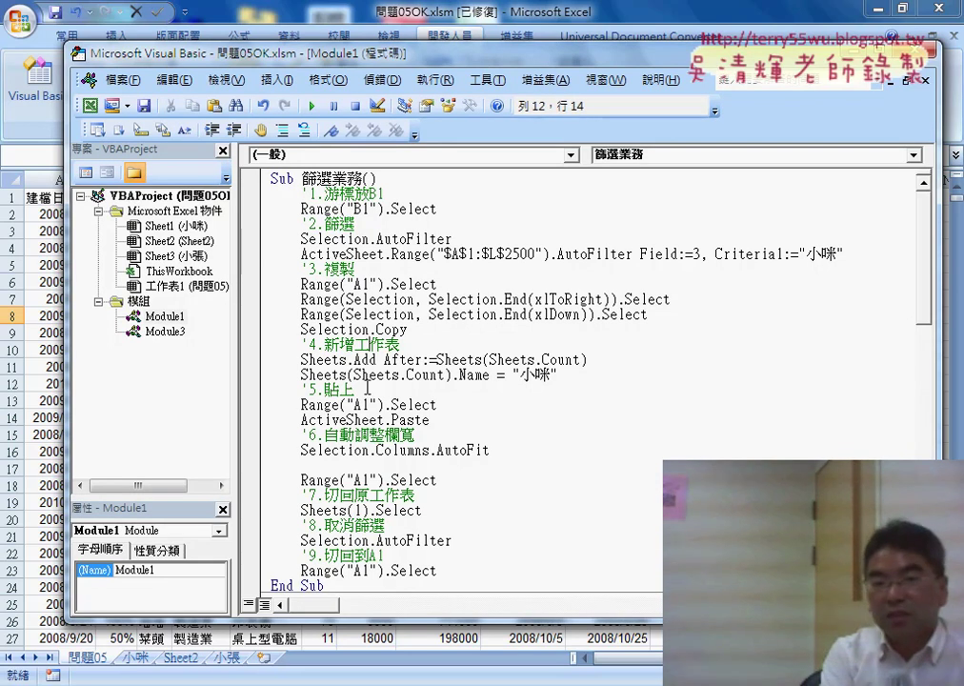
left_click(357, 390)
left_click(401, 434)
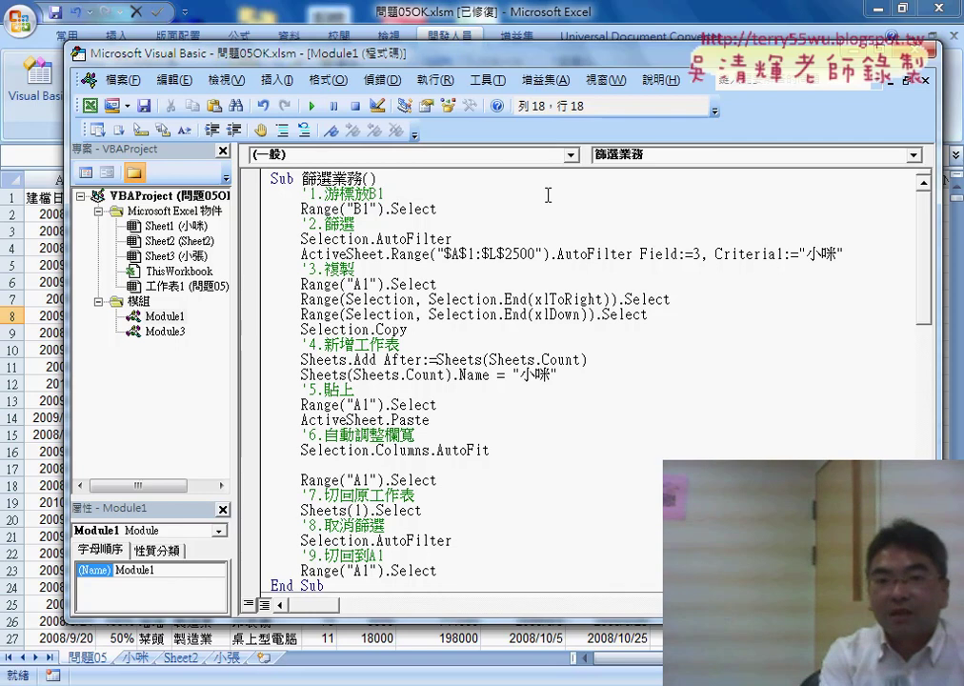
Delete the .Select call after Range("B1"), then restore it from the member suggestions
left_click_drag(301, 210, 451, 211)
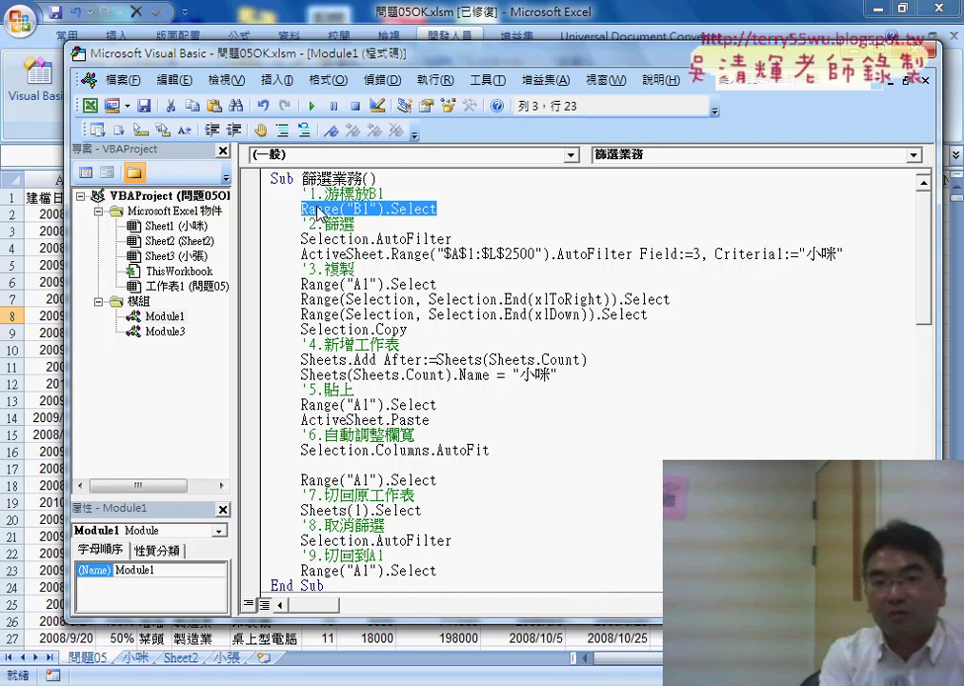
left_click_drag(437, 208, 390, 208)
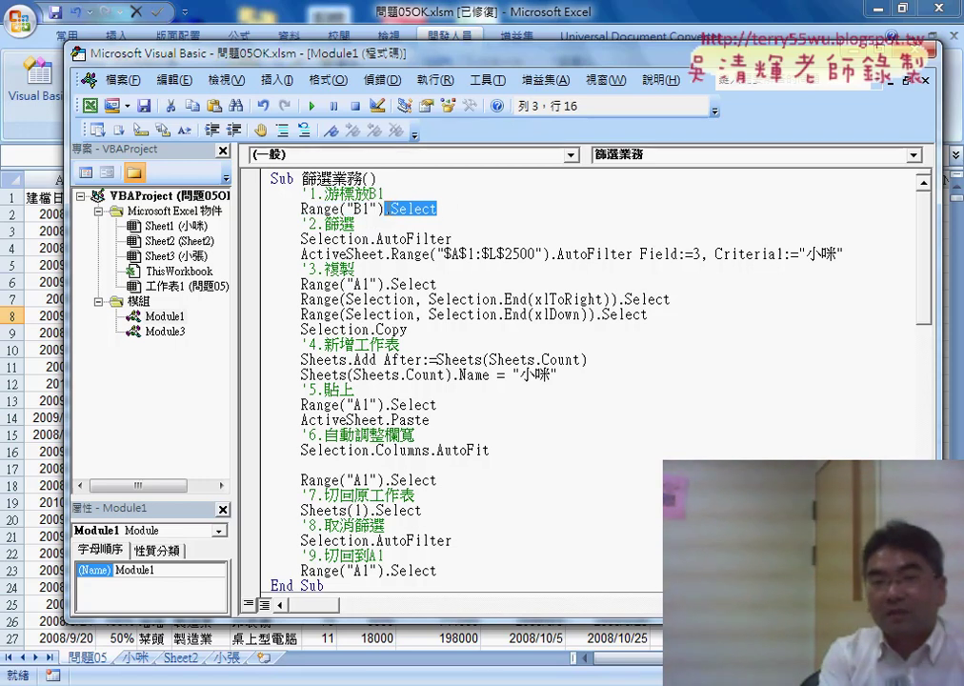
key("Delete")
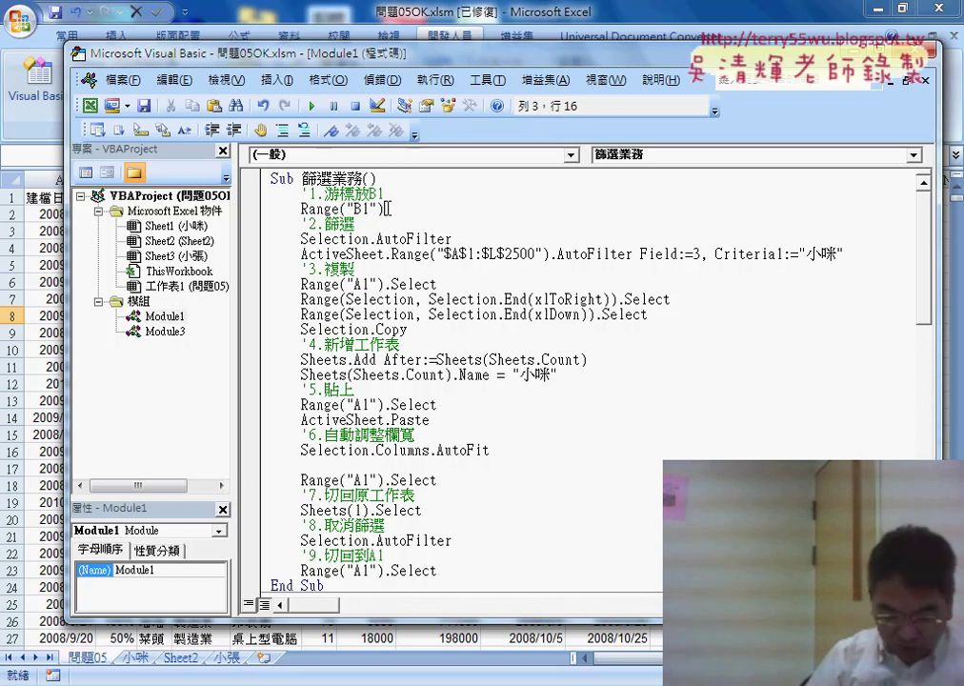
type(".")
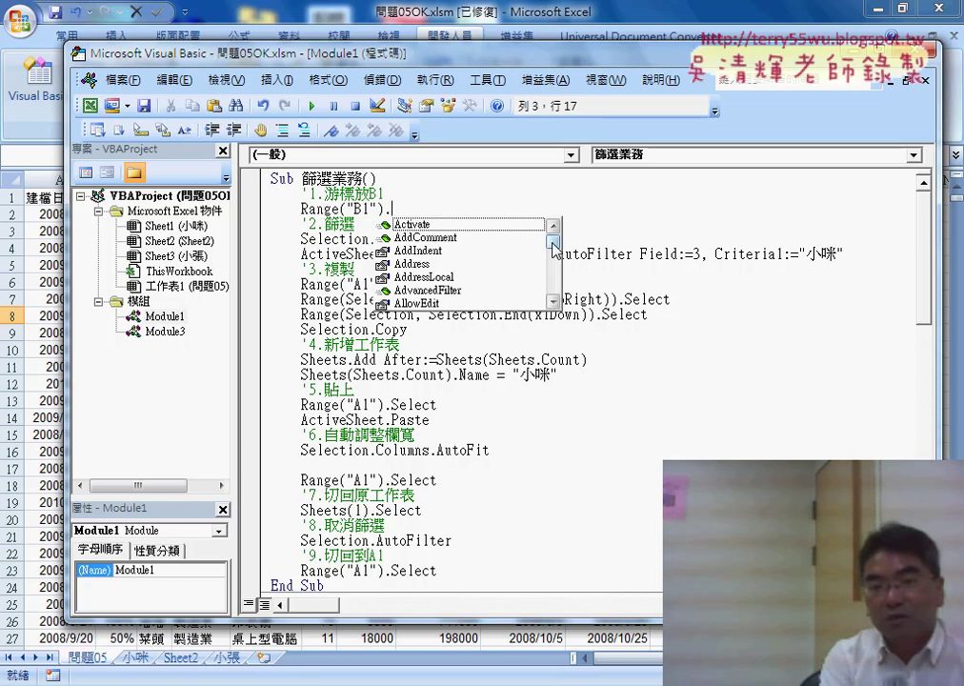
mouse_move(553, 241)
left_mouse_down()
mouse_move(554, 288)
mouse_move(553, 233)
left_mouse_up()
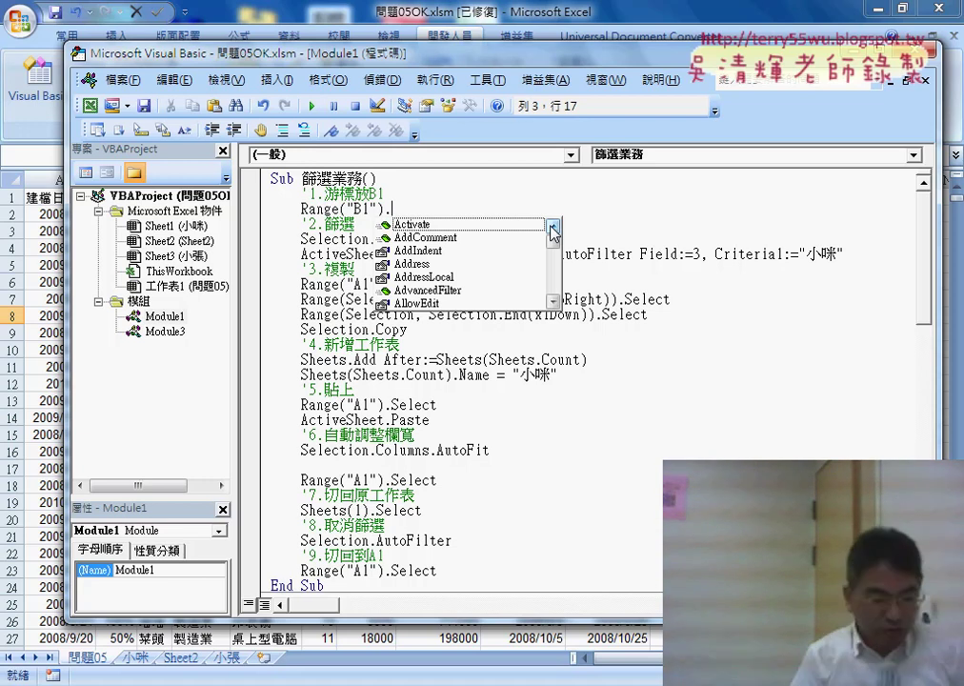
type("se")
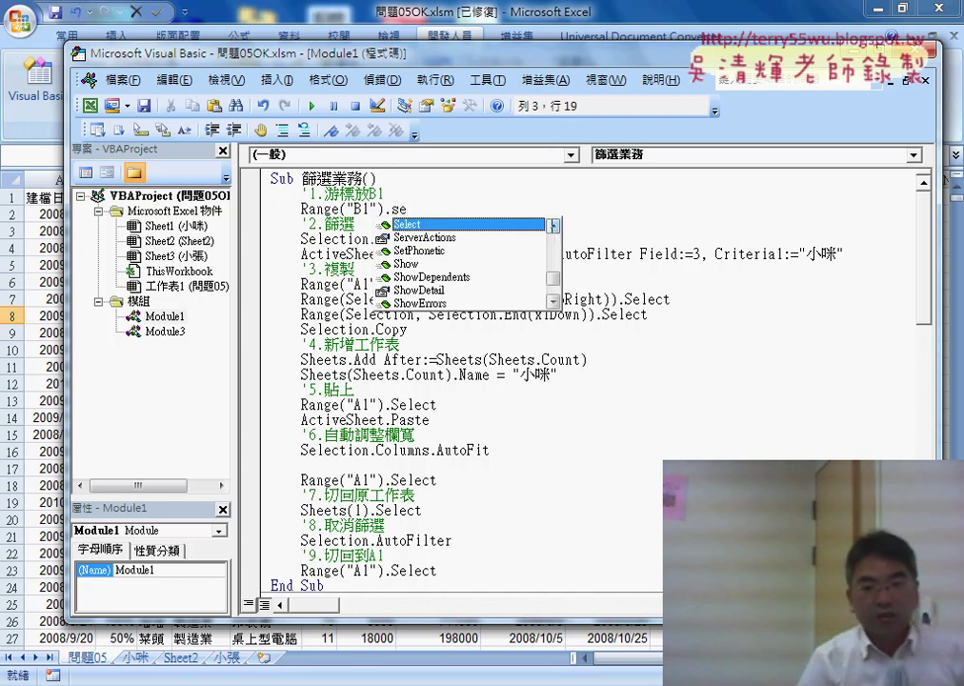
key("Tab")
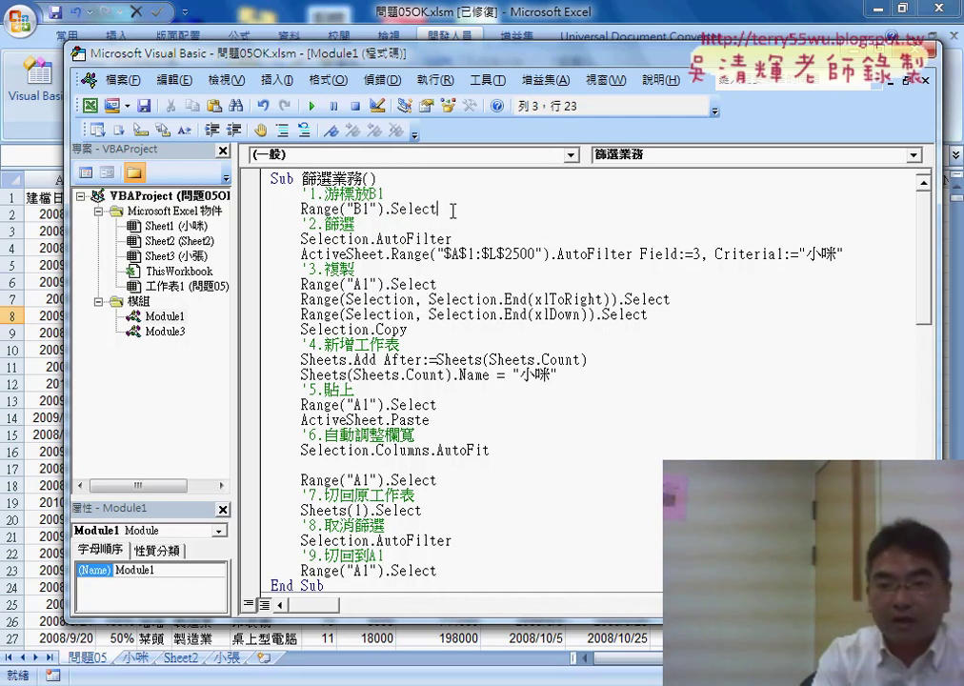
left_click_drag(437, 209, 302, 211)
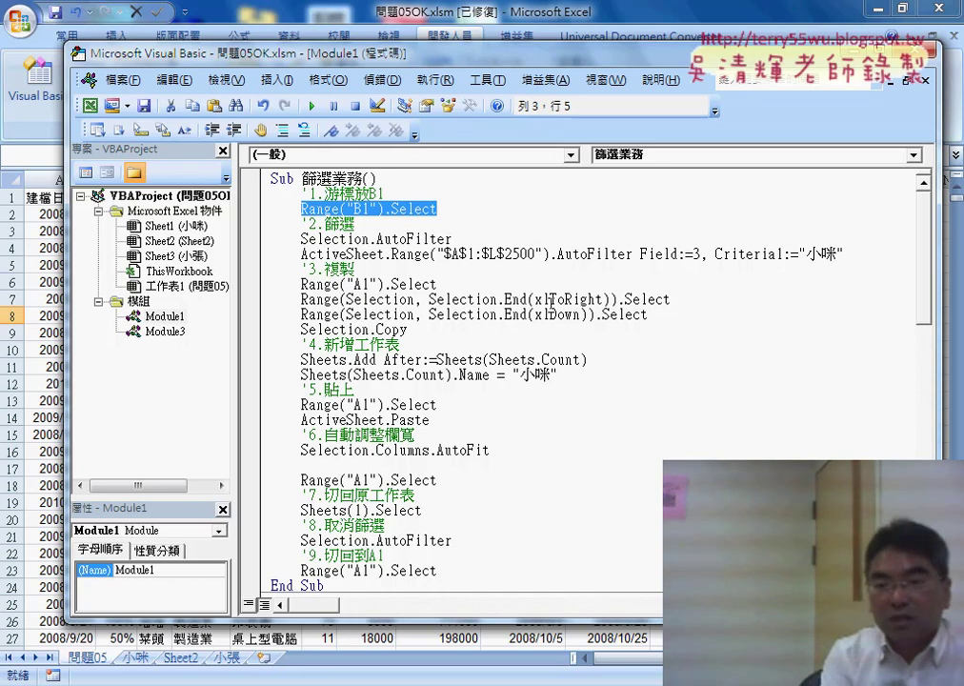
Highlight the AutoFilter method and its hard-coded 小咪 criterion, comparing against the workbook
left_click_drag(799, 253, 843, 251)
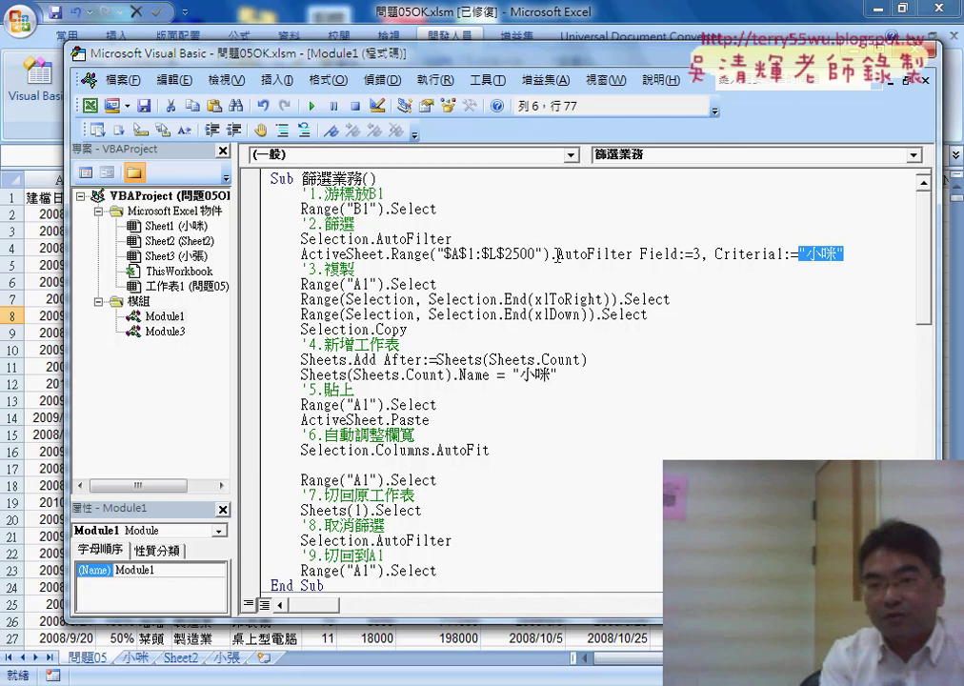
left_click_drag(556, 253, 632, 254)
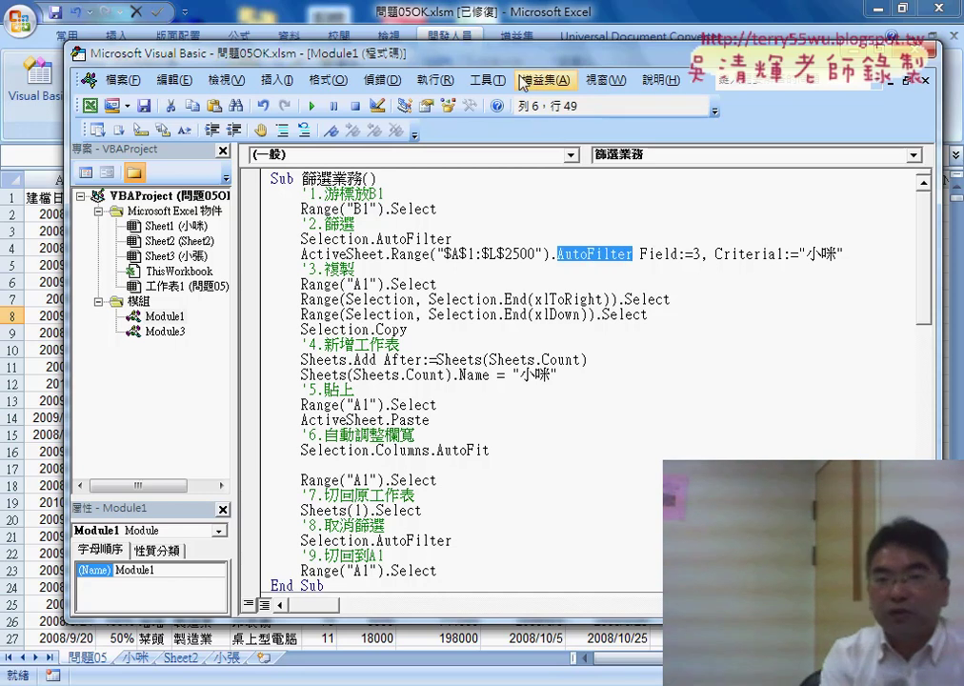
left_click_drag(506, 47, 506, 92)
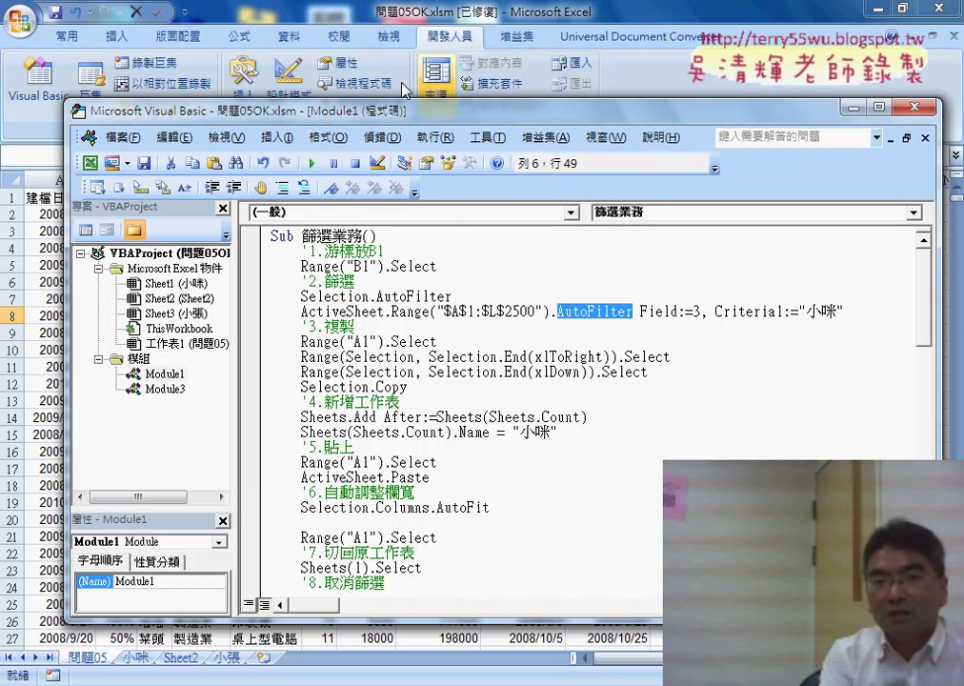
left_click(288, 37)
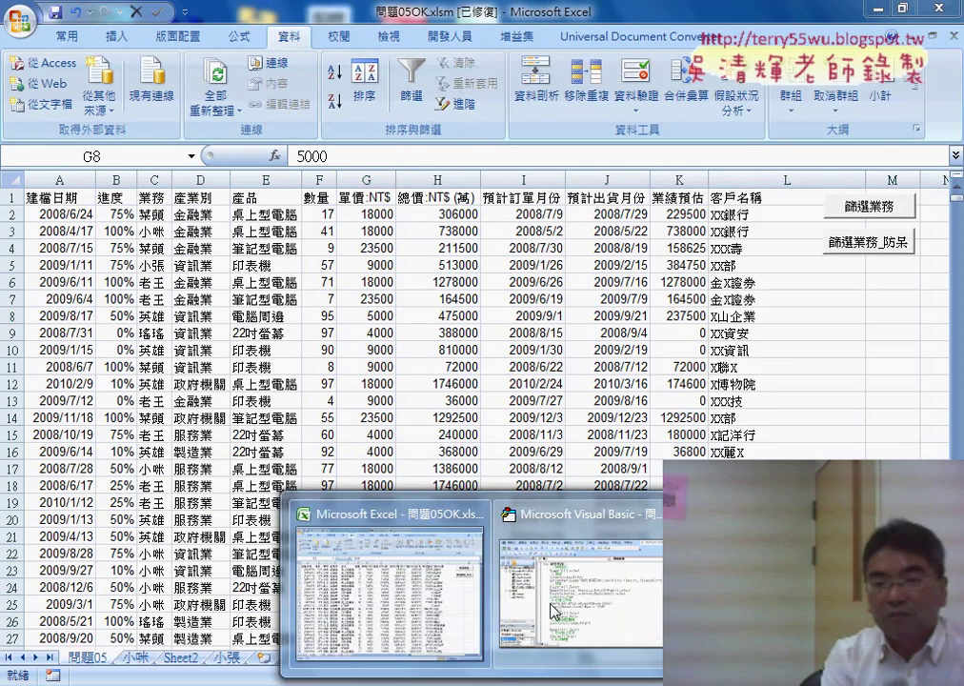
left_click(576, 591)
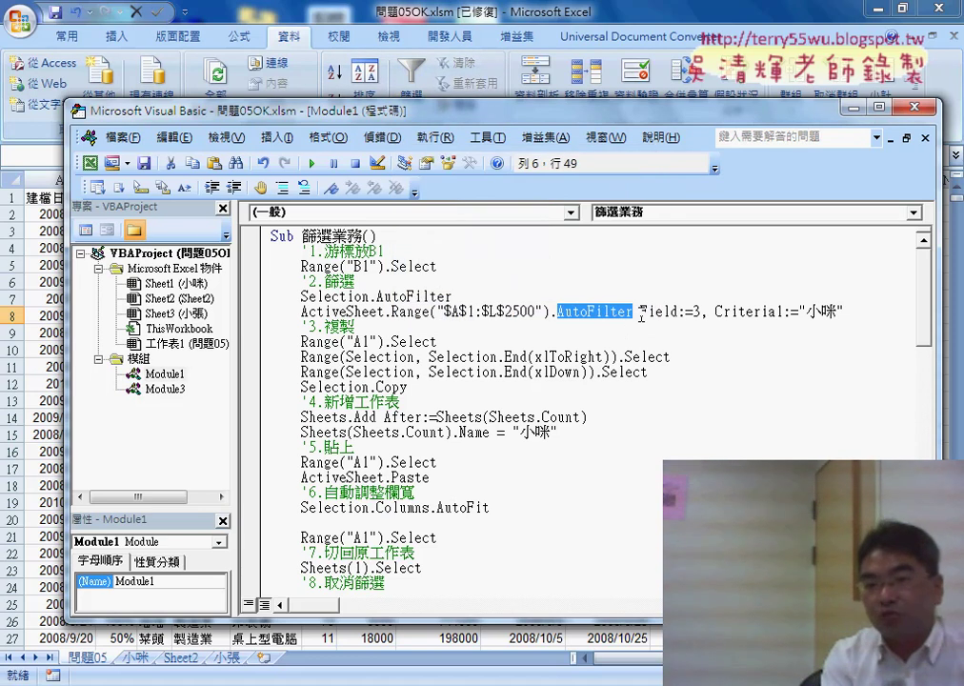
Examine the AutoFilter line's Field and Criteria1 arguments, then go back to the data sheet
left_click_drag(641, 314, 783, 312)
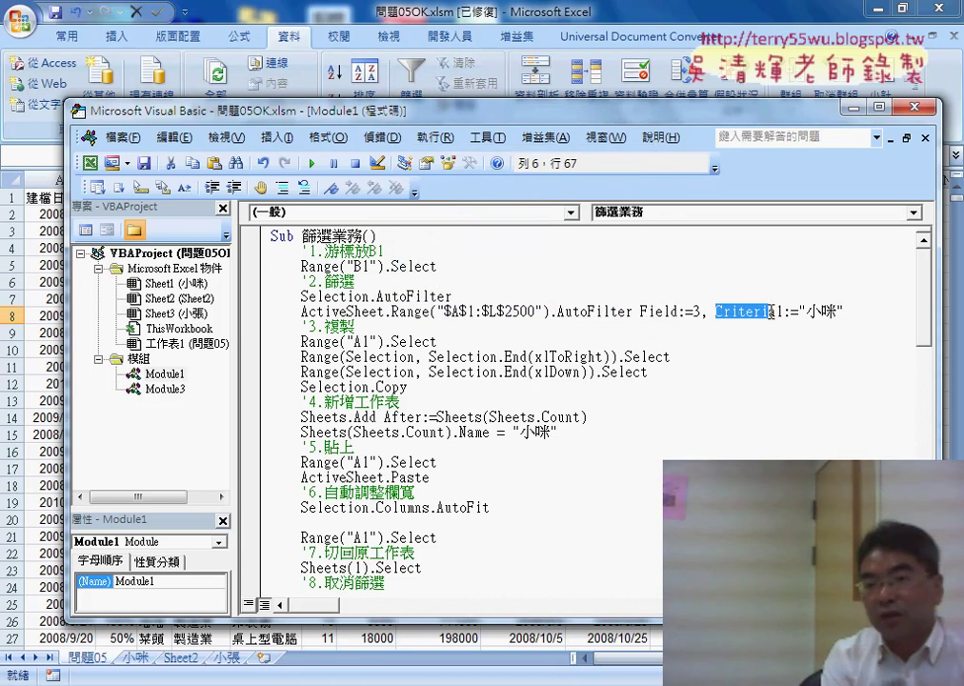
left_click(651, 311)
left_click_drag(640, 311, 679, 312)
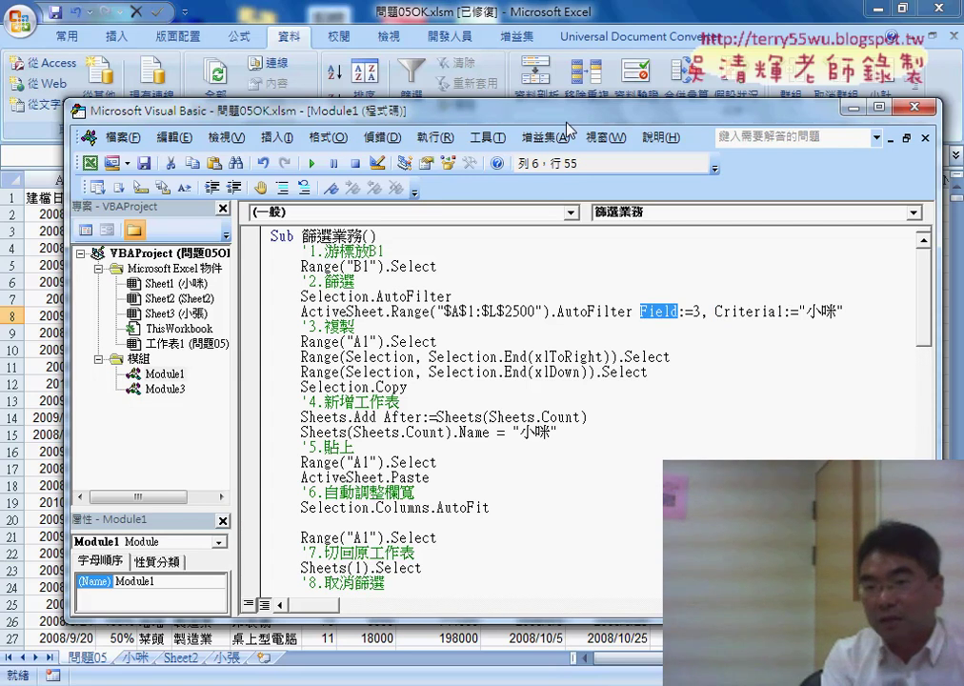
mouse_move(564, 107)
left_mouse_down()
mouse_move(562, 229)
mouse_move(498, 270)
left_mouse_up()
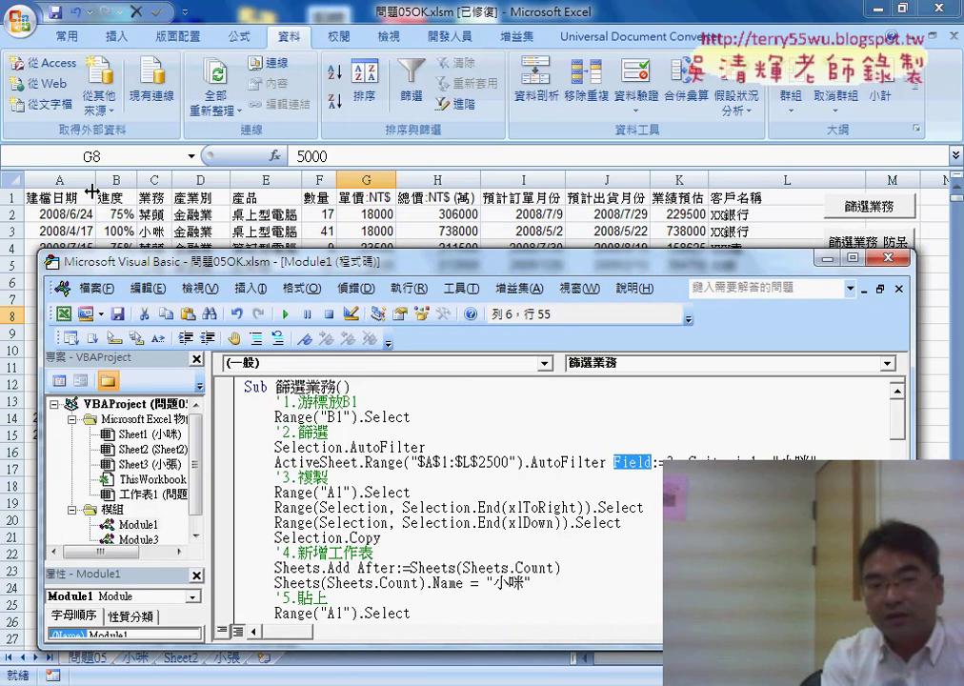
left_click(637, 462)
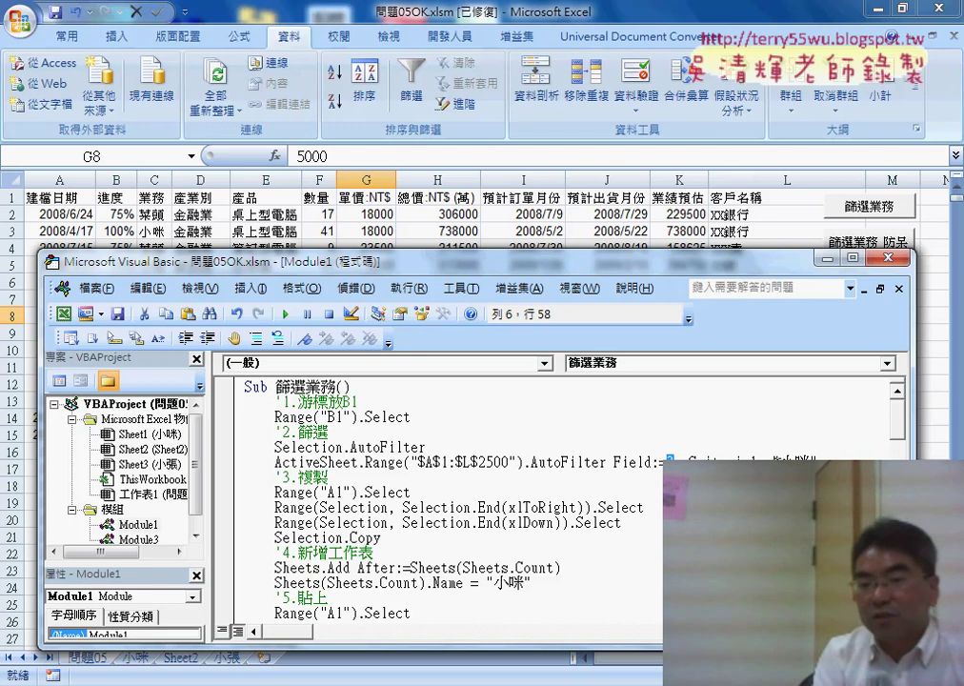
left_click_drag(690, 462, 742, 462)
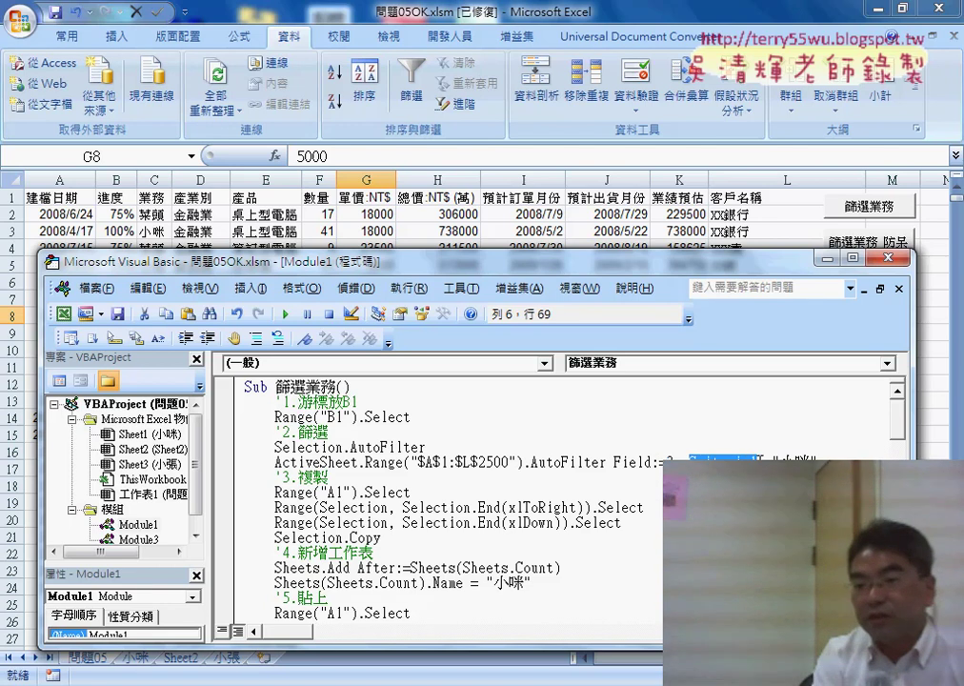
left_click(753, 461)
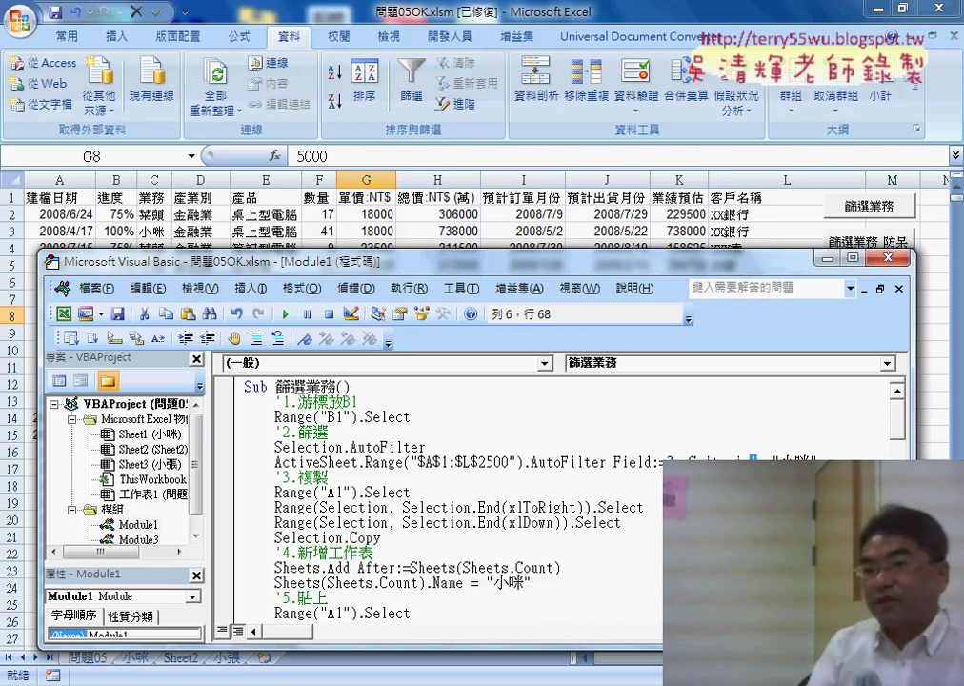
left_click(825, 461)
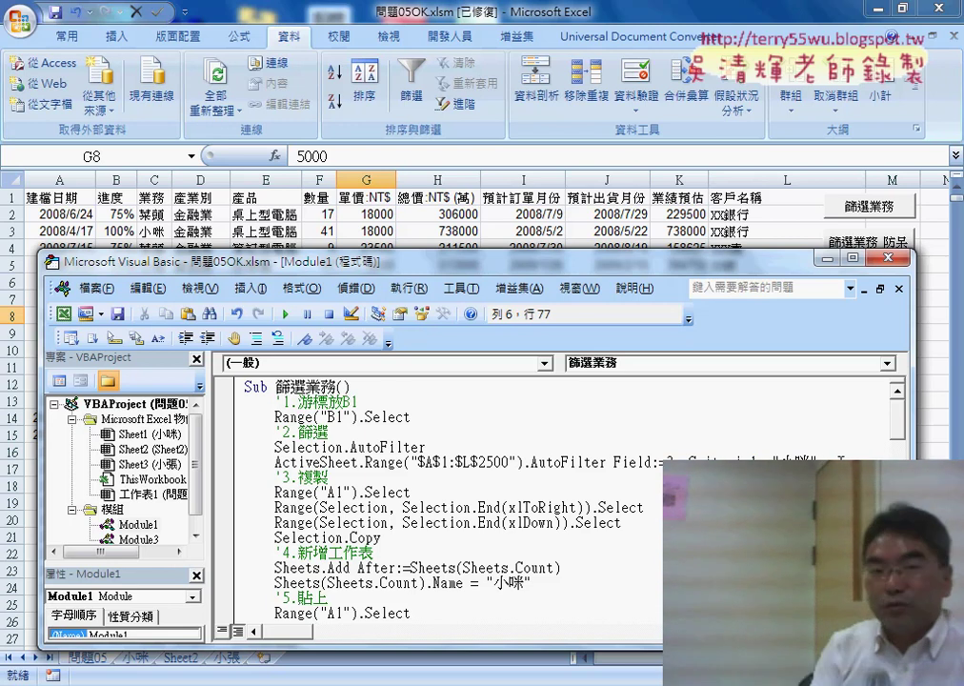
left_click(152, 197)
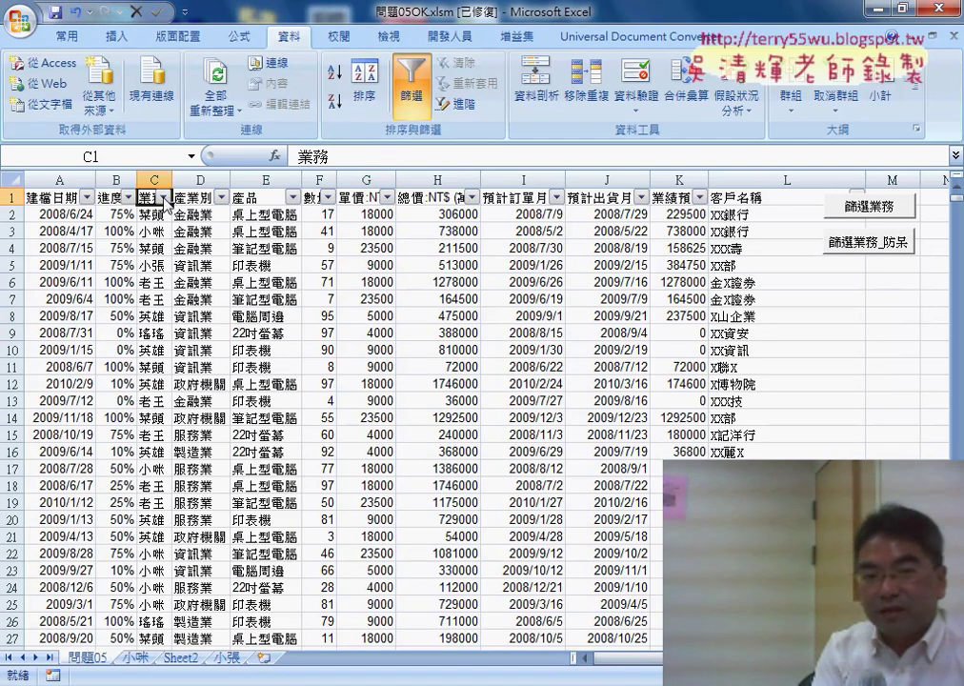
Set up an Or/equals custom filter on 業務, cancel it, and return to the code editor
left_click(165, 200)
mouse_move(150, 334)
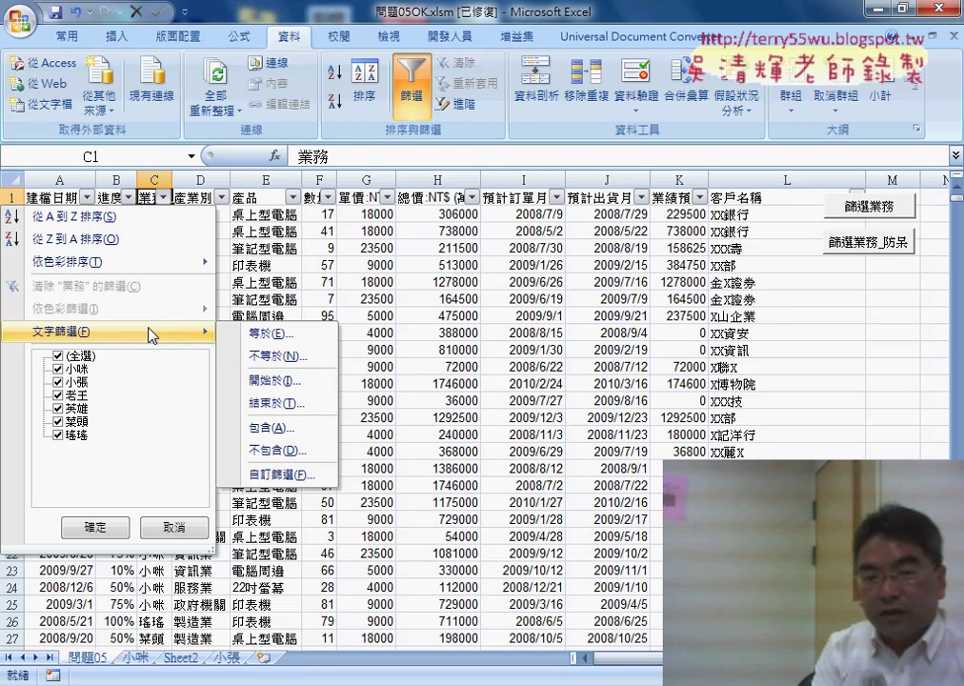
left_click(268, 336)
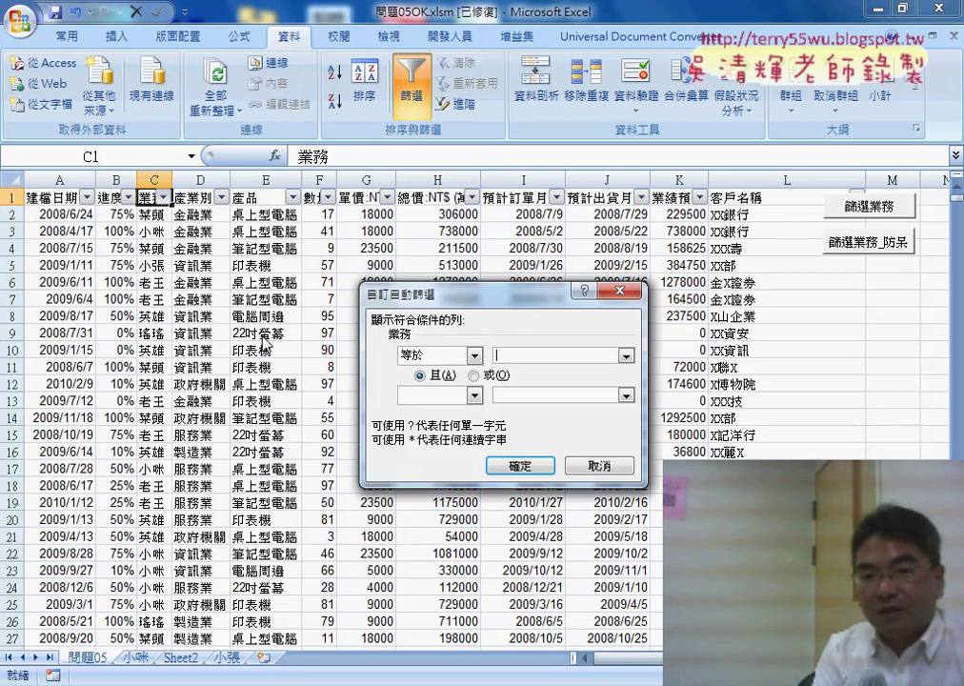
left_click(421, 375)
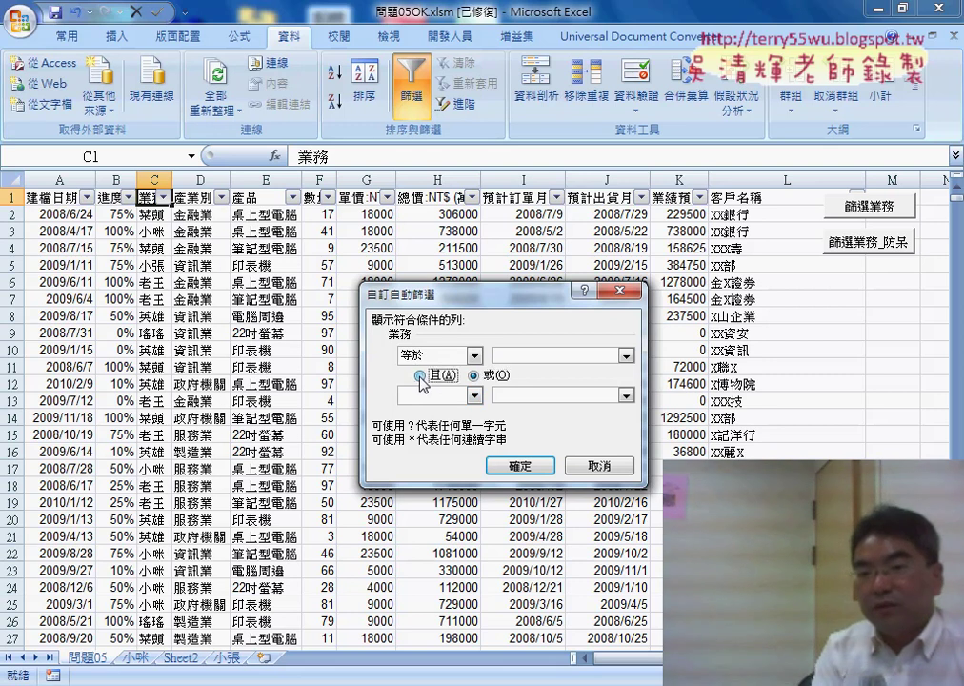
left_click(474, 396)
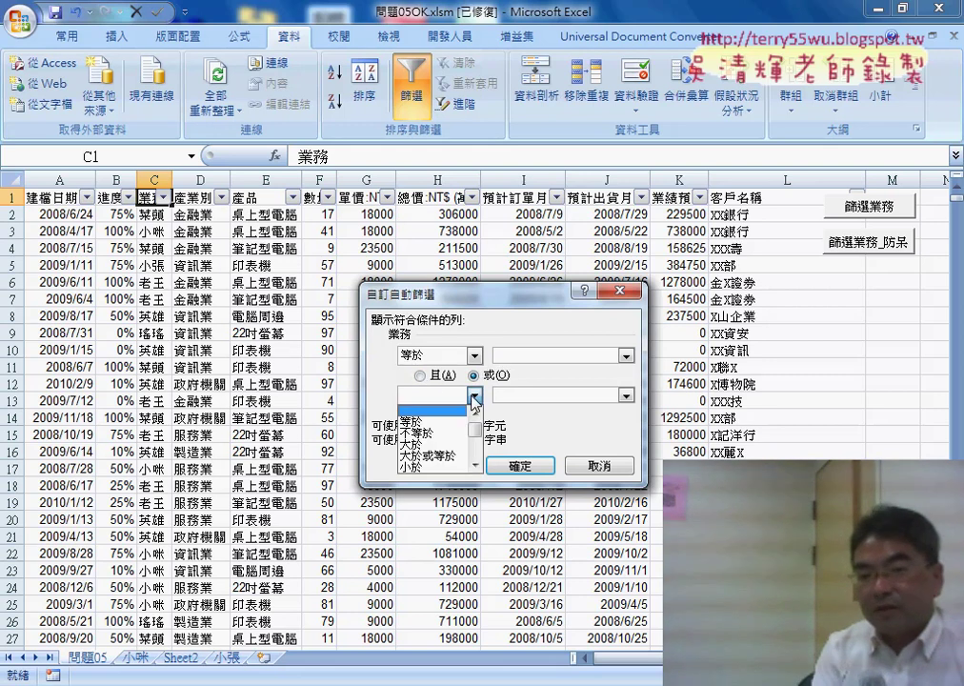
left_click(424, 411)
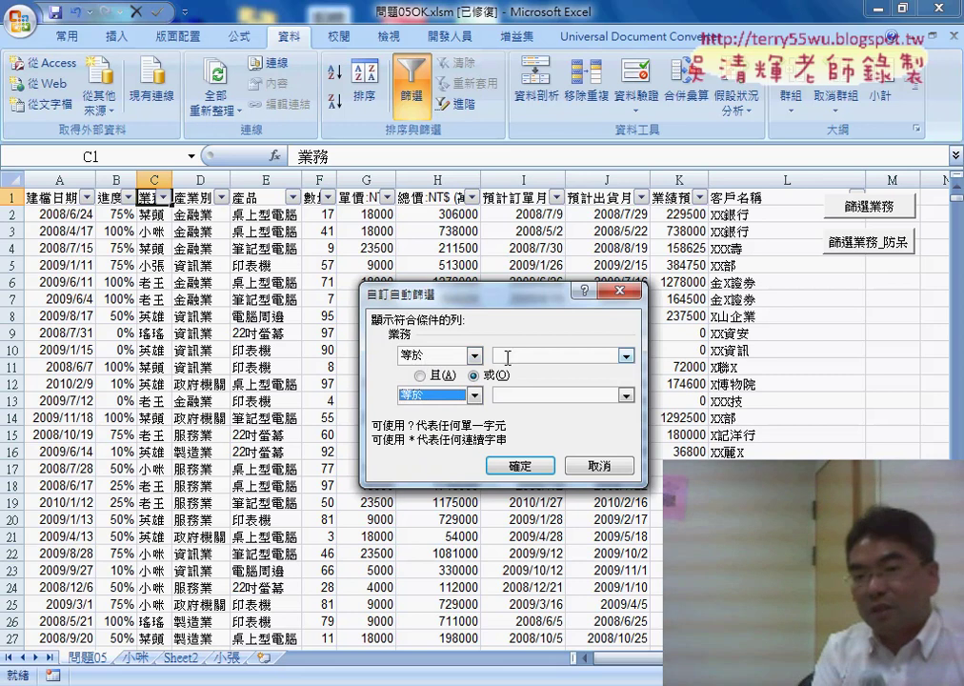
left_click(510, 357)
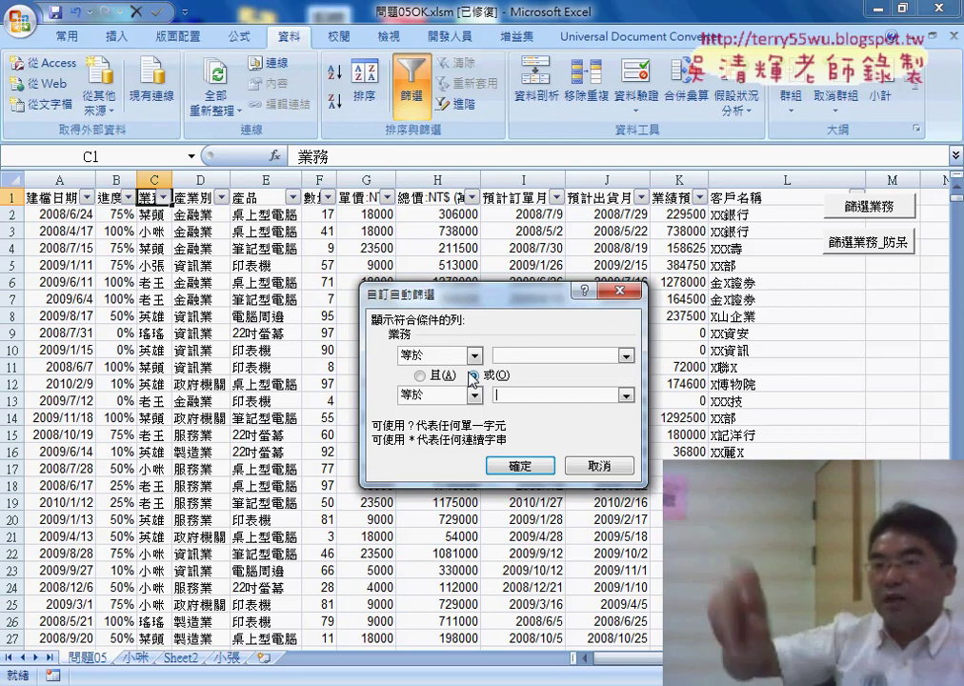
left_click(600, 468)
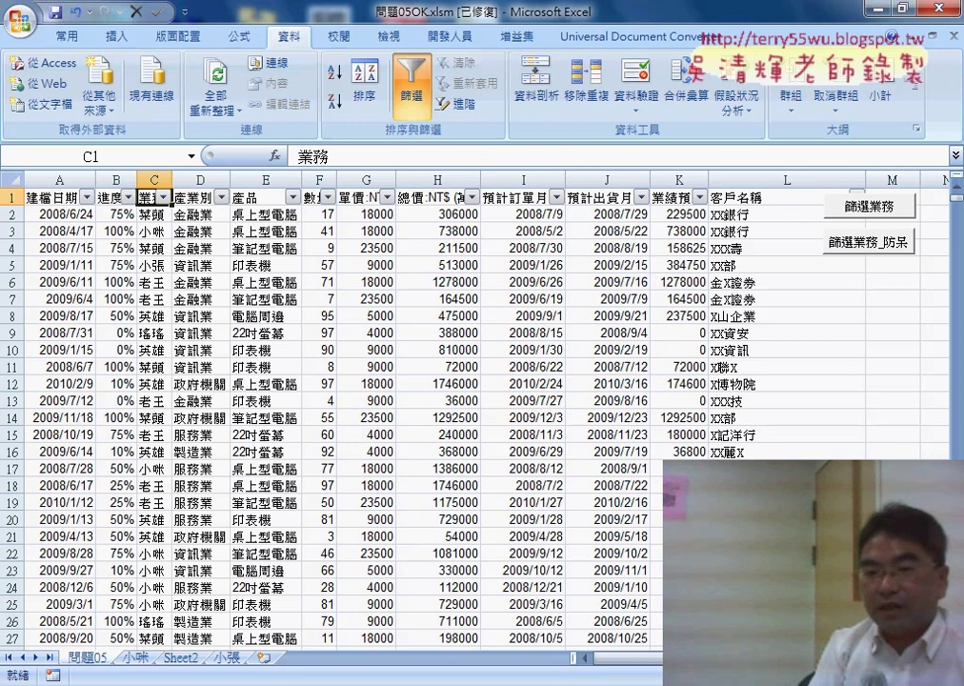
key("alt+Tab")
Add X = InputBox("請輸入業務姓名!!") as a new line right below the Sub line
left_click_drag(688, 265, 628, 148)
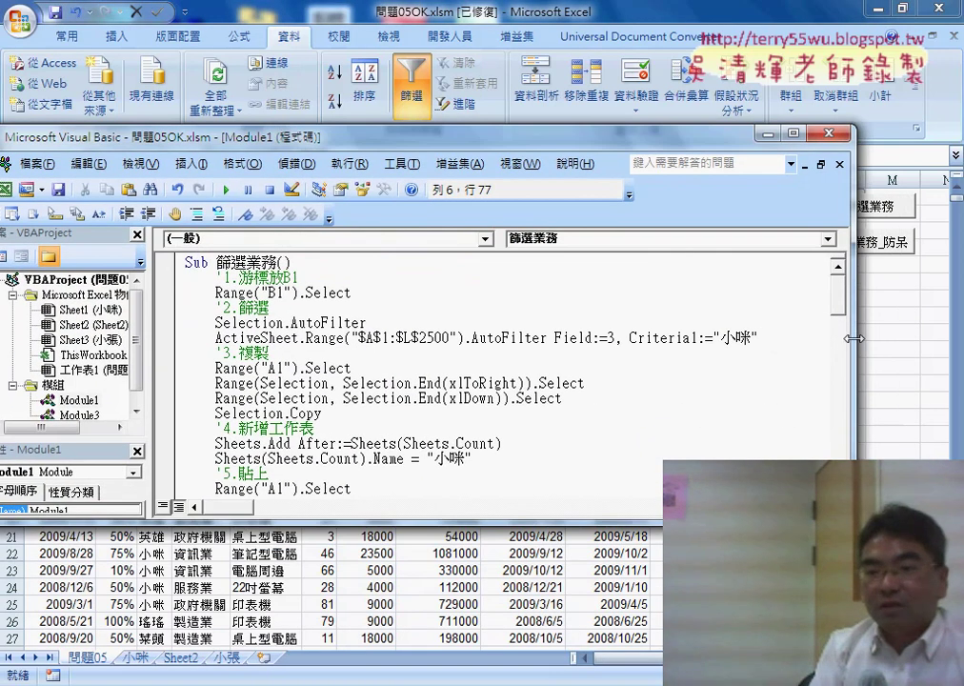
left_click_drag(853, 338, 905, 338)
scroll(710, 387, "down", 1)
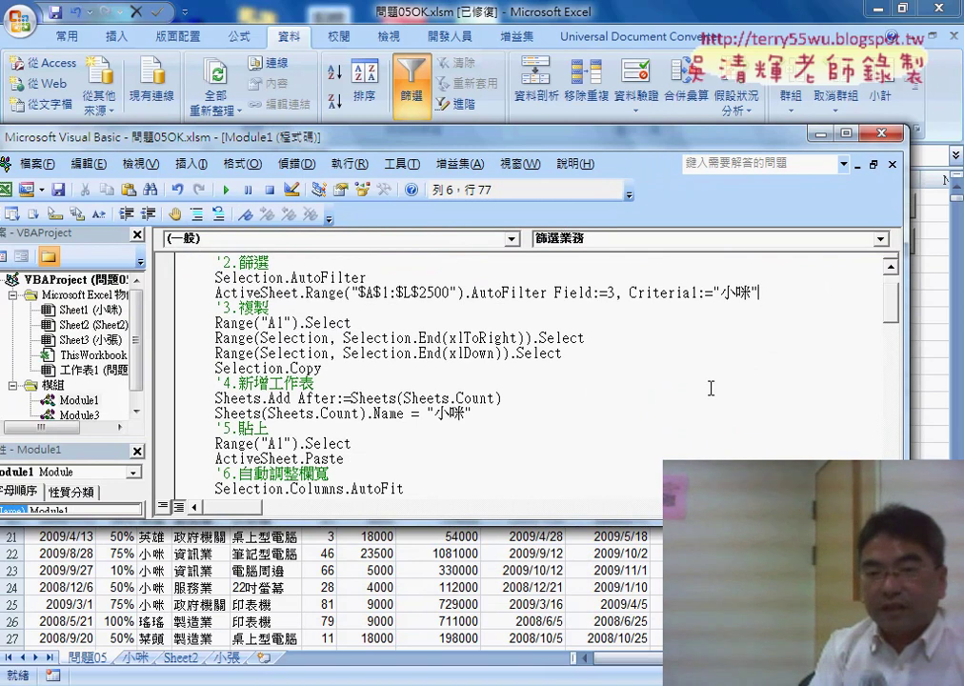
scroll(711, 387, "up", 1)
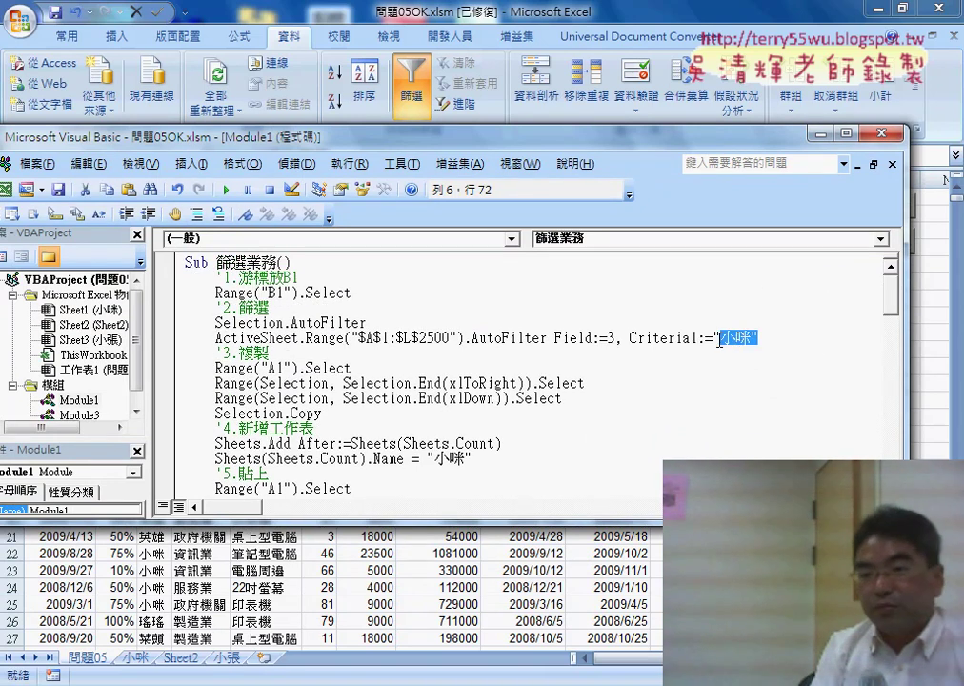
left_click(378, 266)
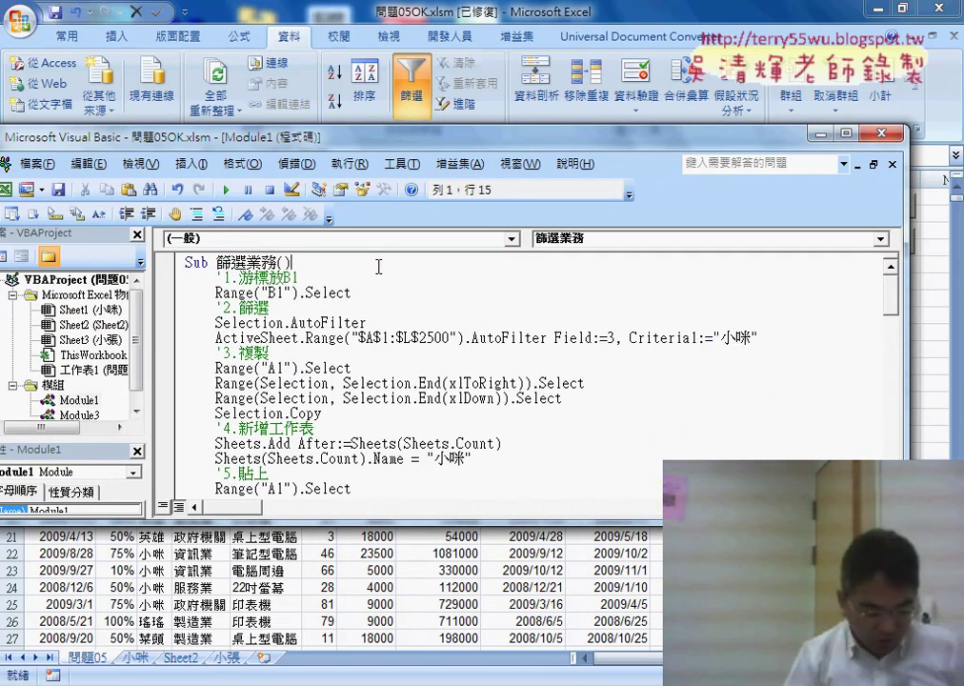
key("Return")
type("X=")
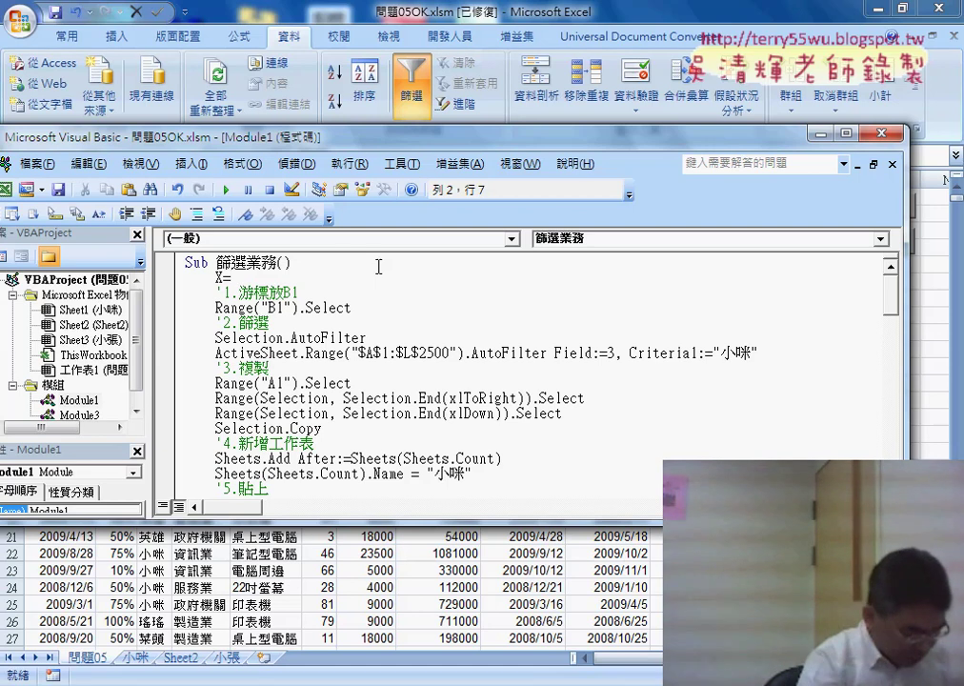
type("input")
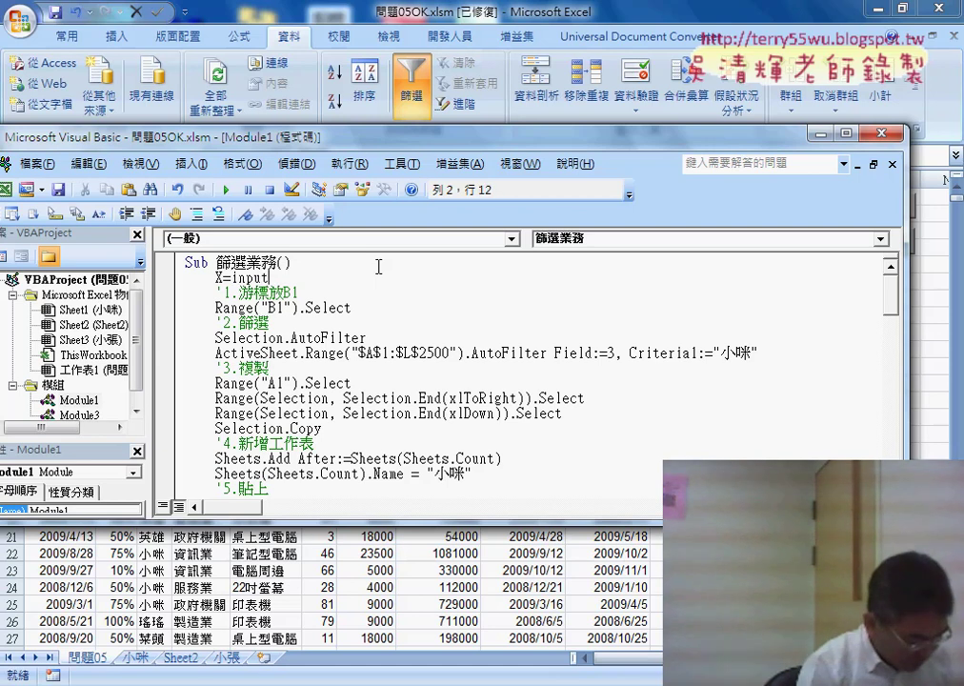
type("box")
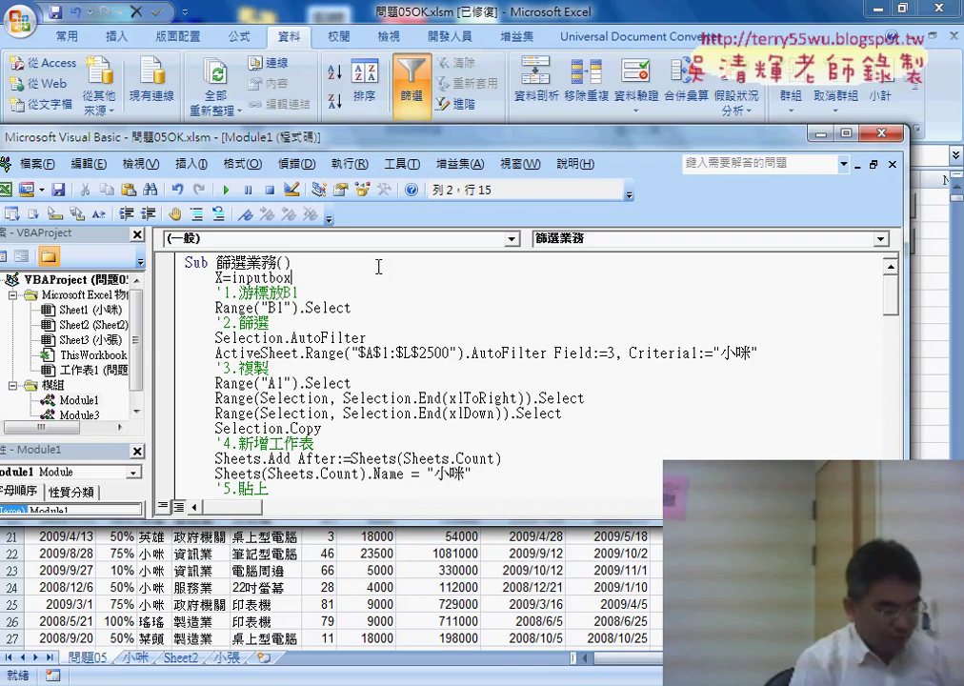
type("(")
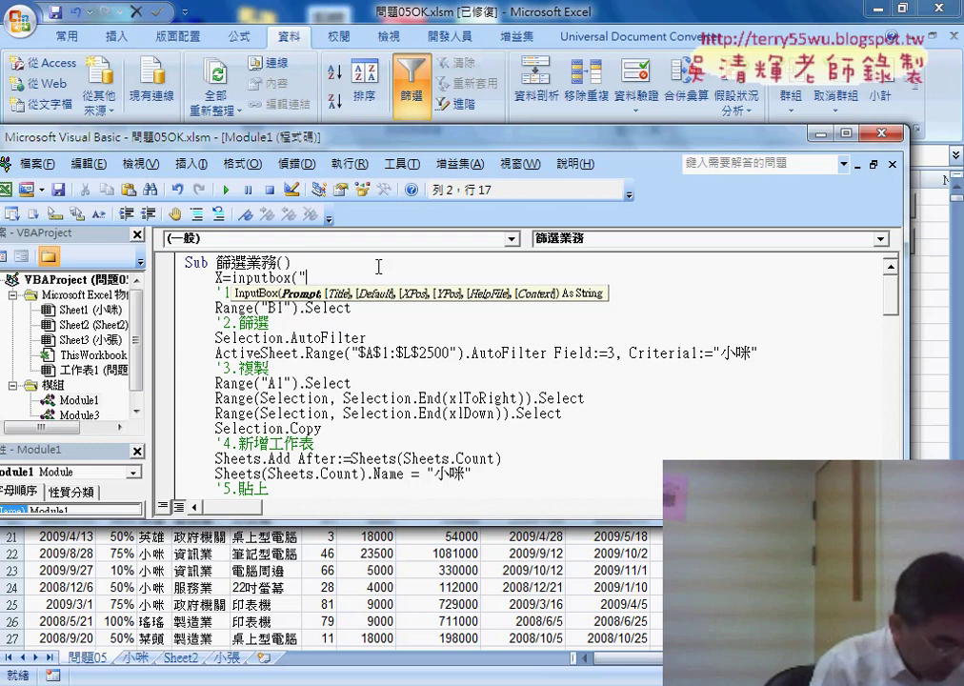
type("7")
type("請")
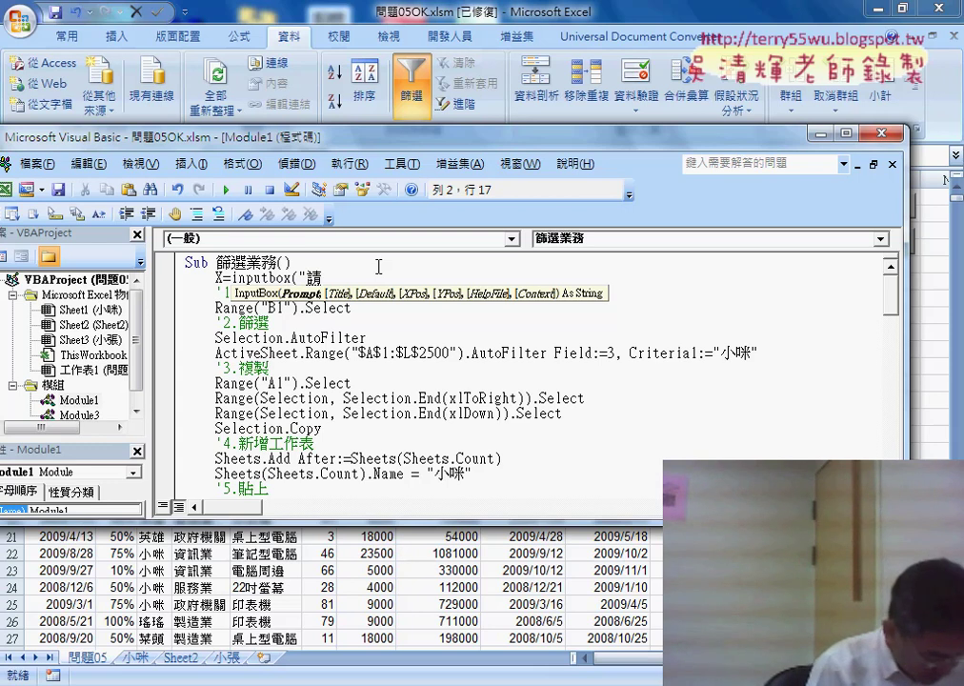
type("輸入業")
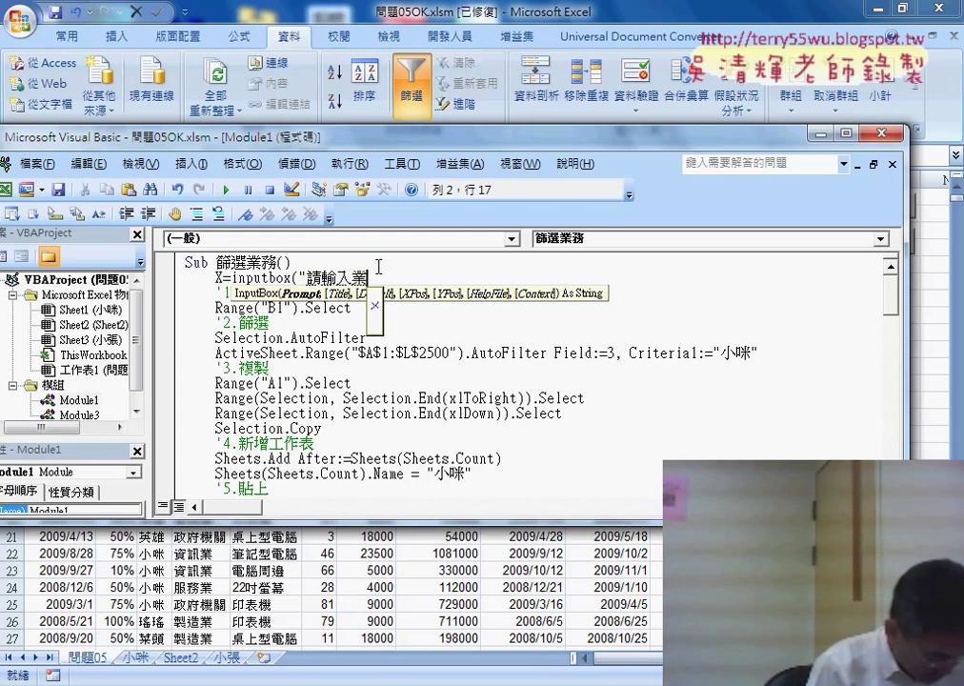
type("務姓名")
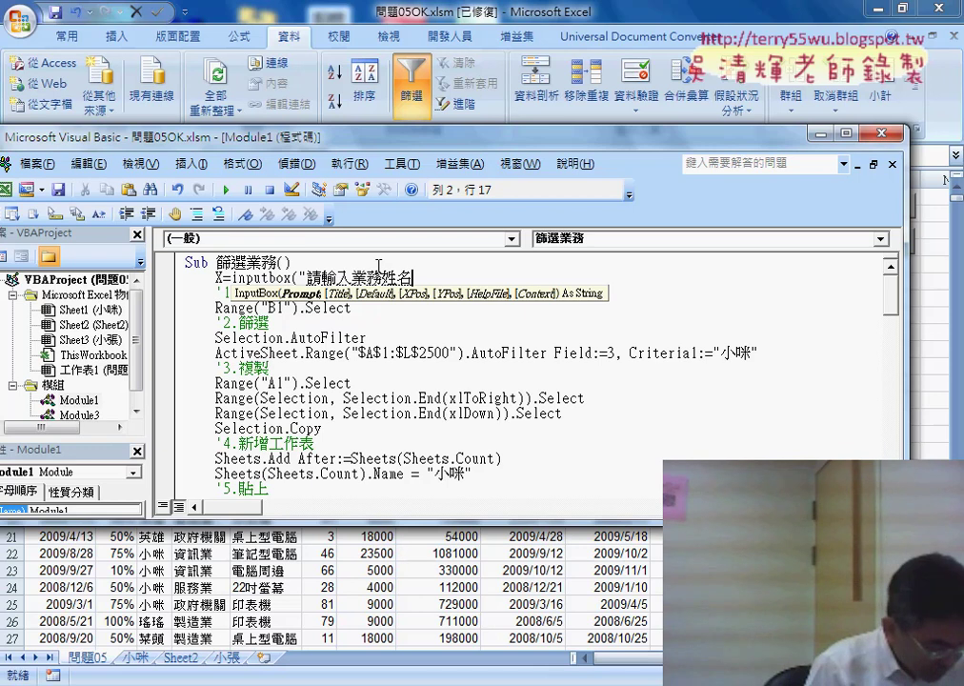
type("!!")
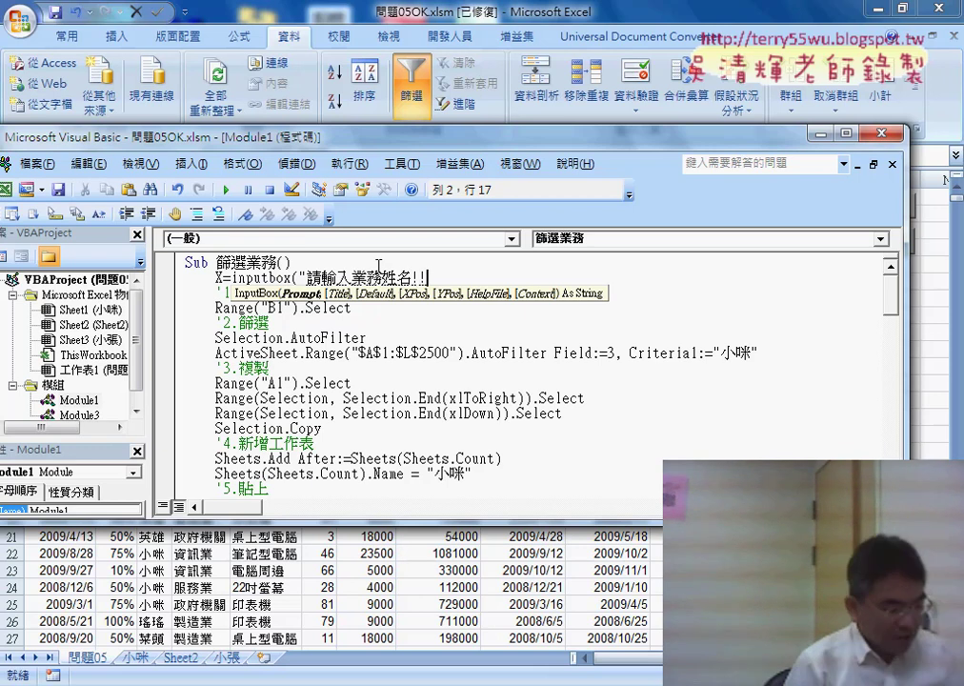
type("\"")
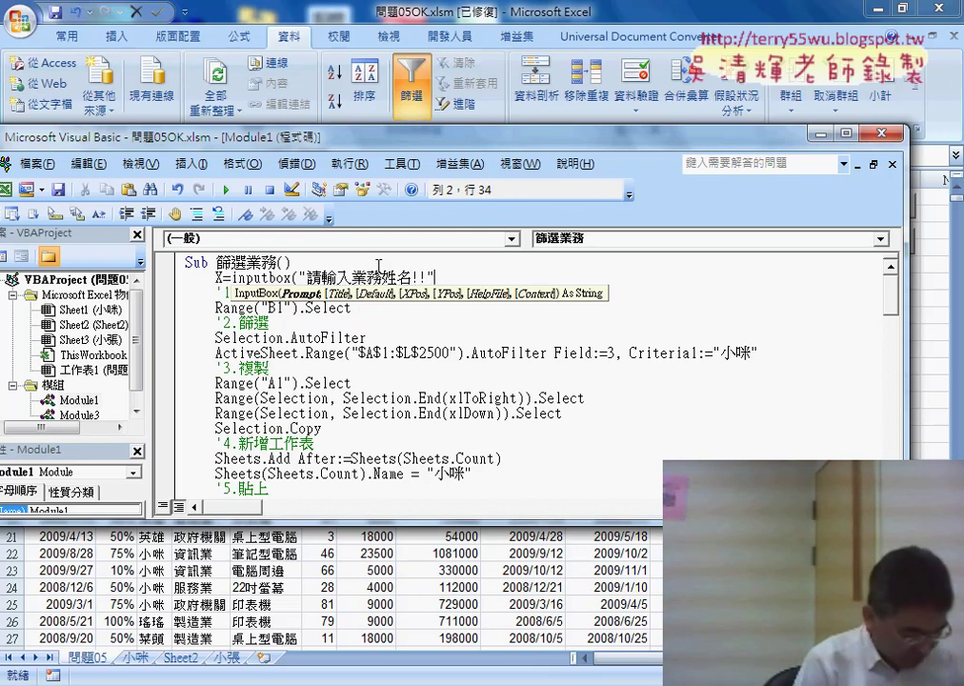
type(")")
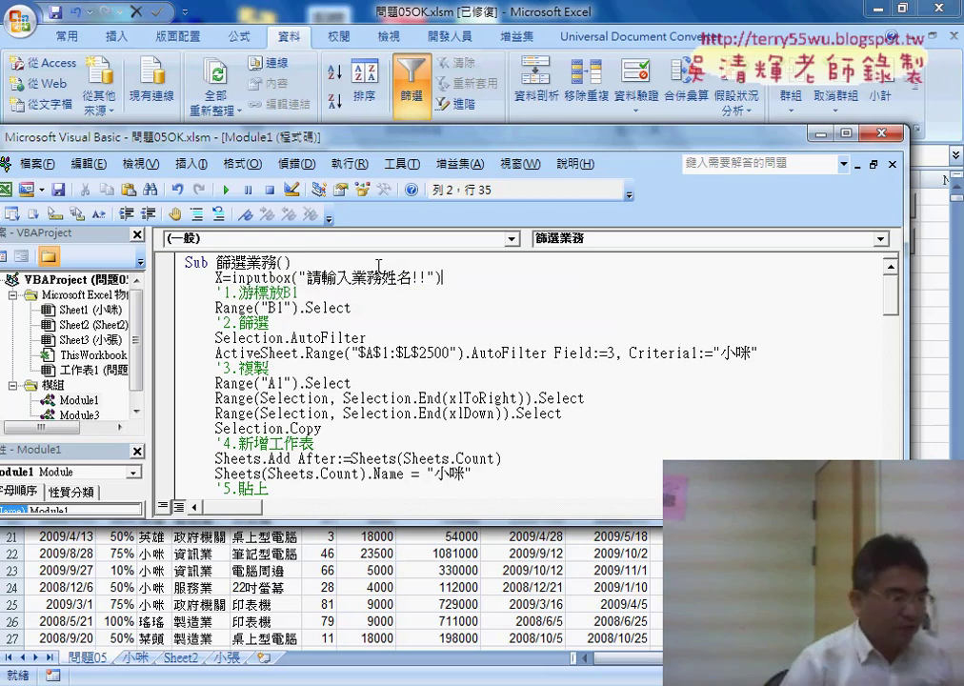
left_click(418, 354)
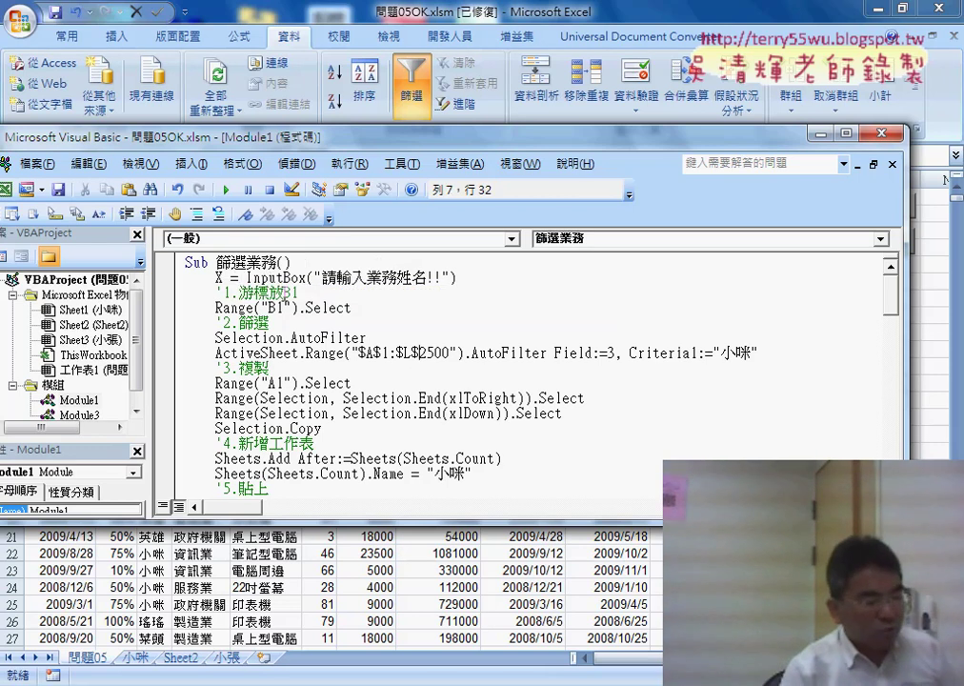
left_click_drag(245, 278, 458, 277)
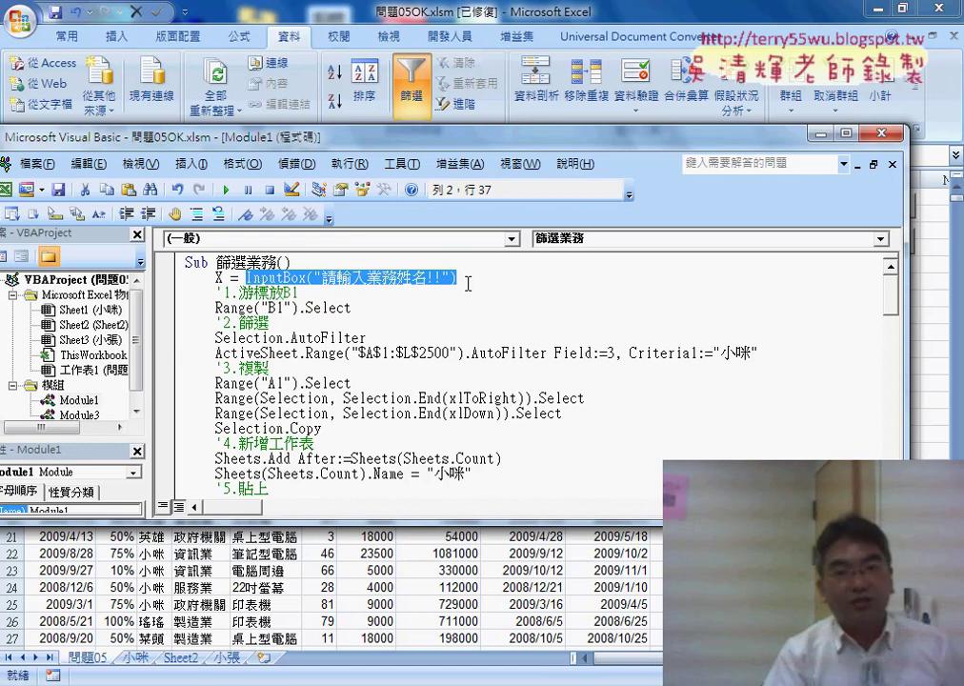
Turn off the sheet's AutoFilter and select the variable X on line 2
left_click(409, 100)
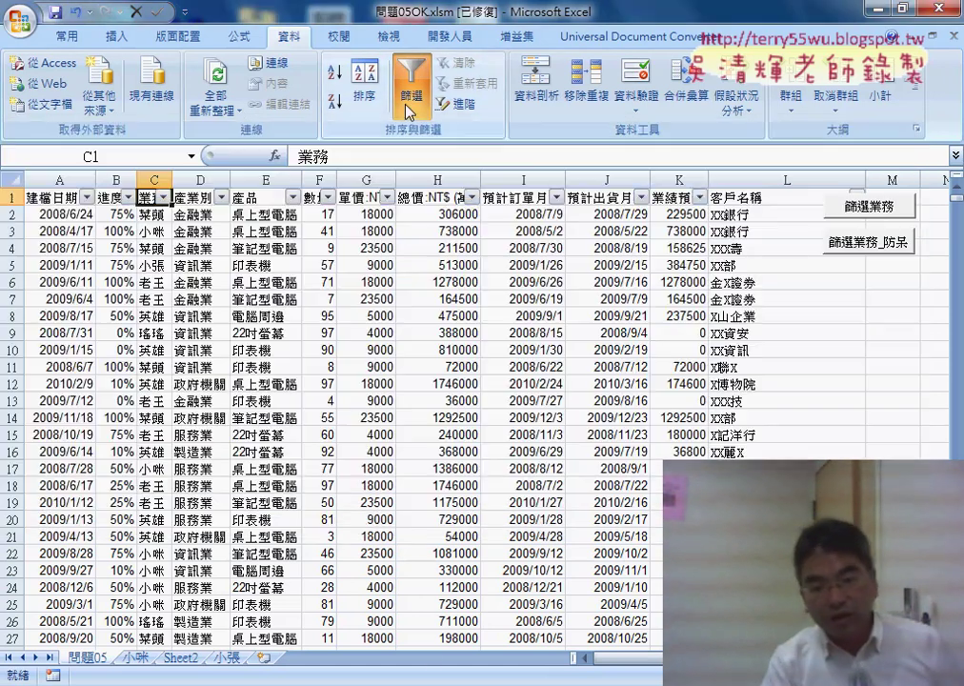
left_click(566, 592)
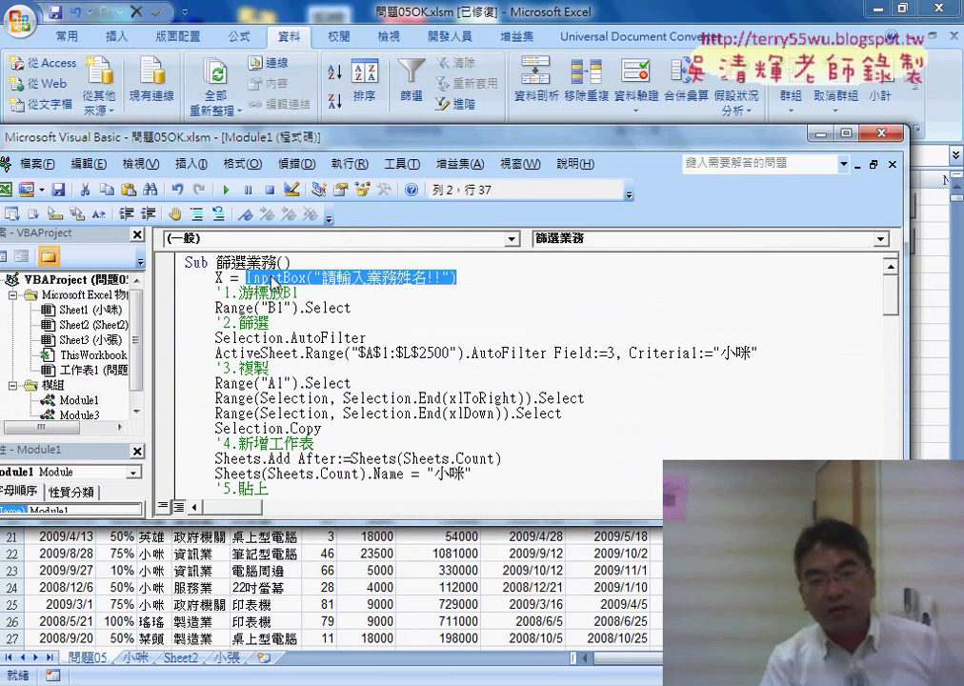
double_click(219, 277)
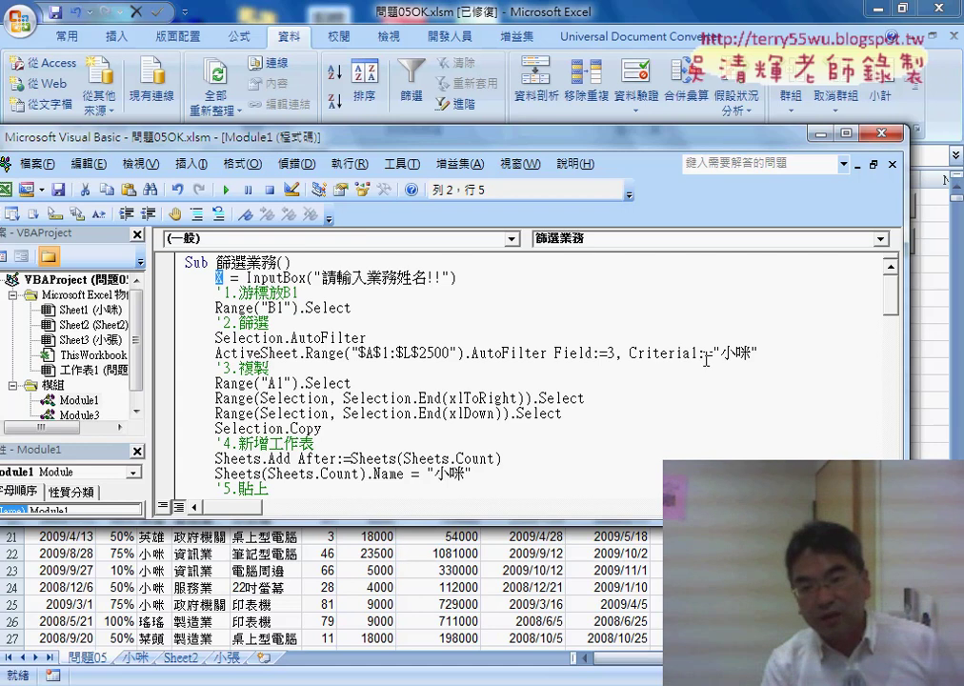
left_click_drag(712, 353, 762, 354)
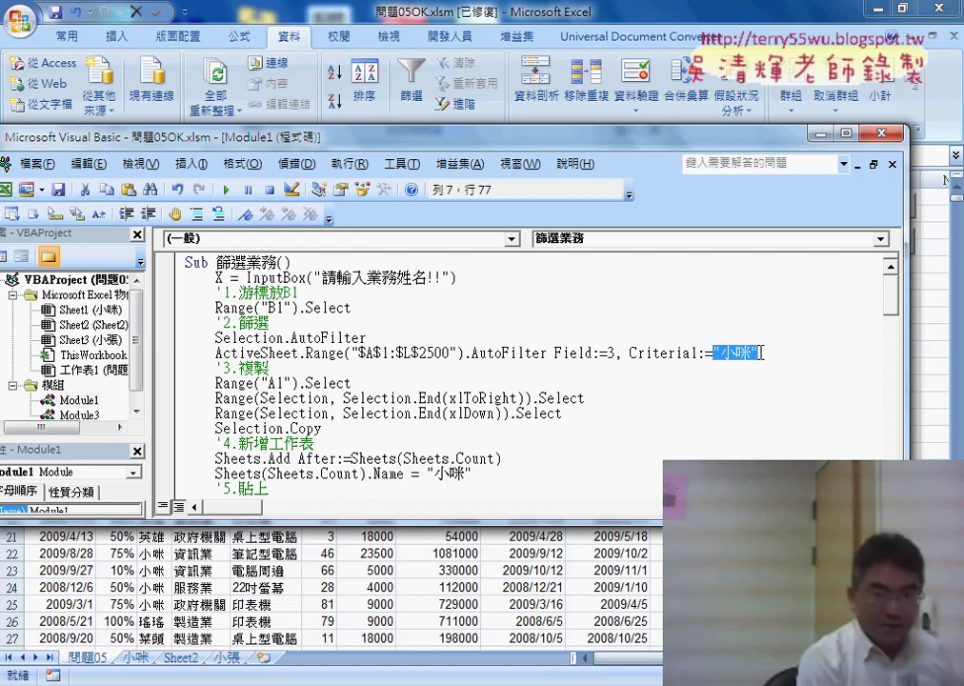
key("Delete")
type("X")
scroll(746, 364, "down", 1)
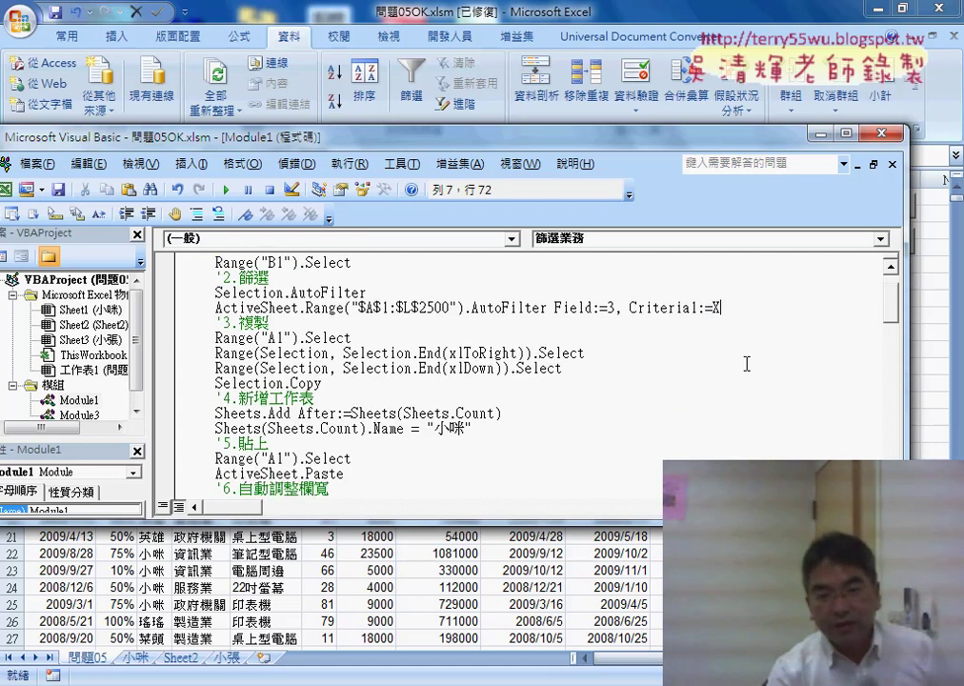
scroll(747, 364, "down", 1)
left_click_drag(472, 383, 431, 385)
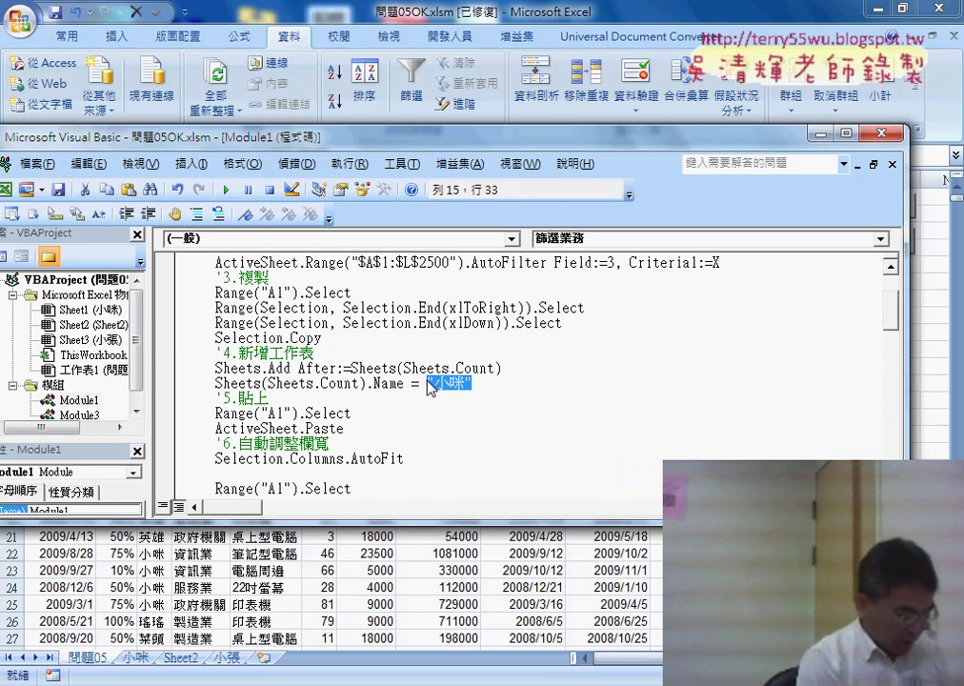
type("X")
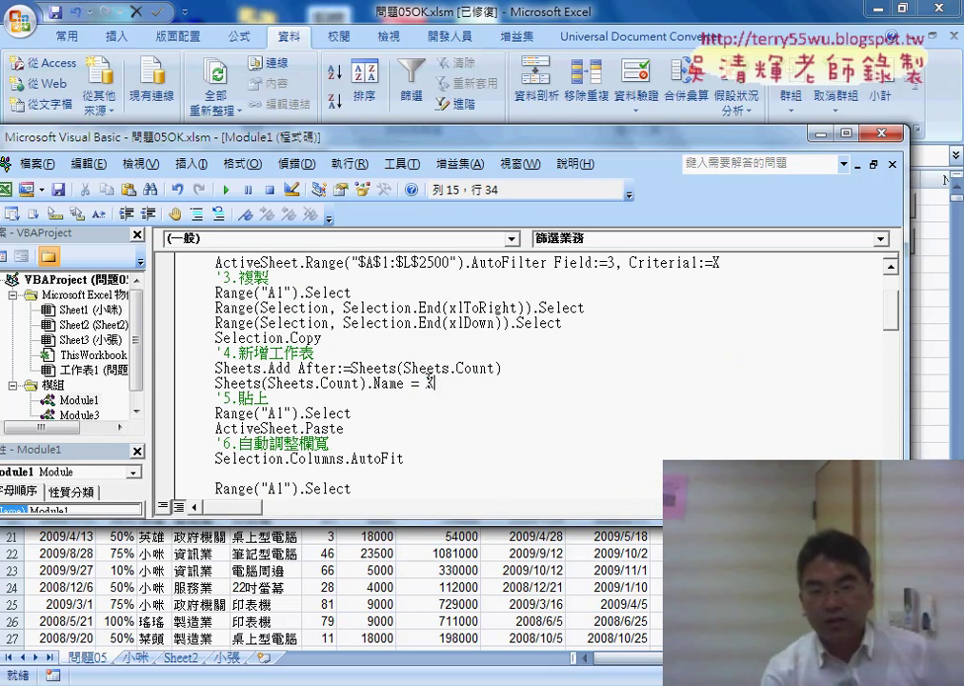
scroll(428, 381, "up", 1)
left_click_drag(470, 519, 470, 624)
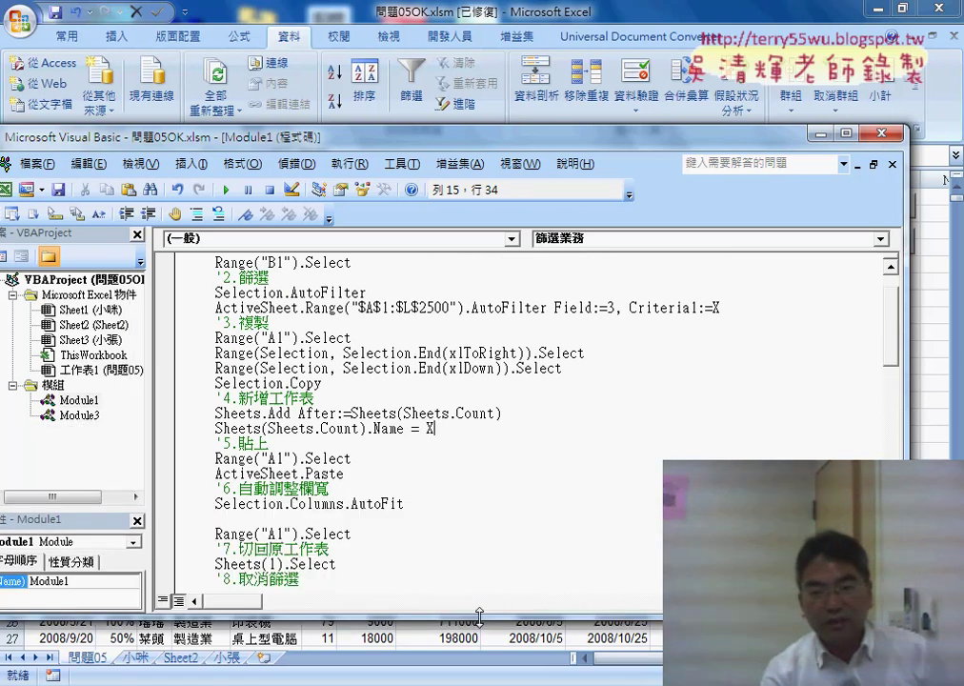
scroll(541, 529, "up", 1)
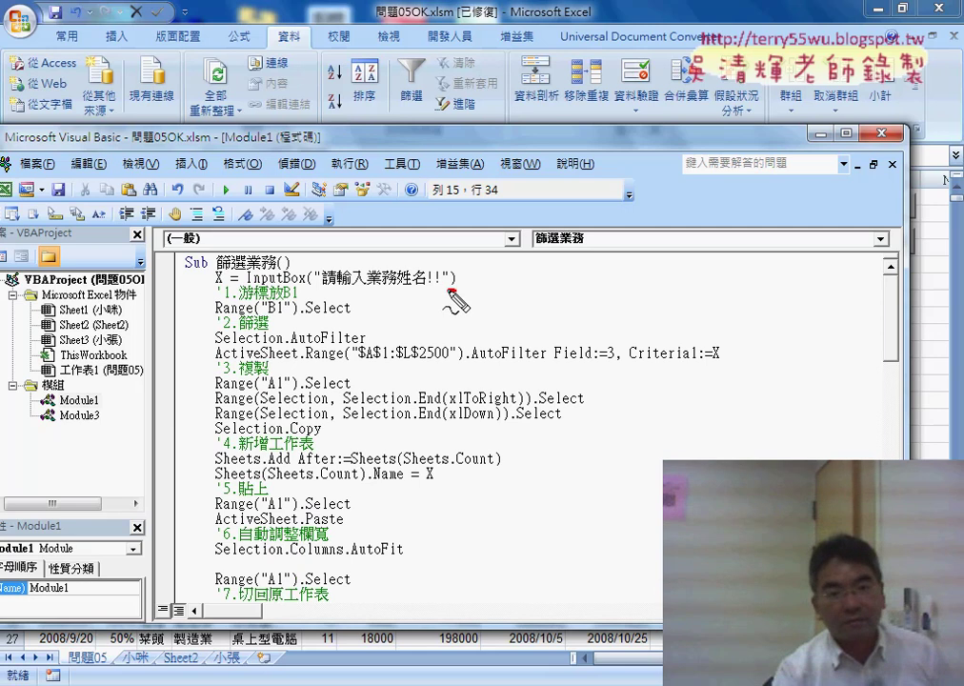
left_click_drag(452, 279, 459, 284)
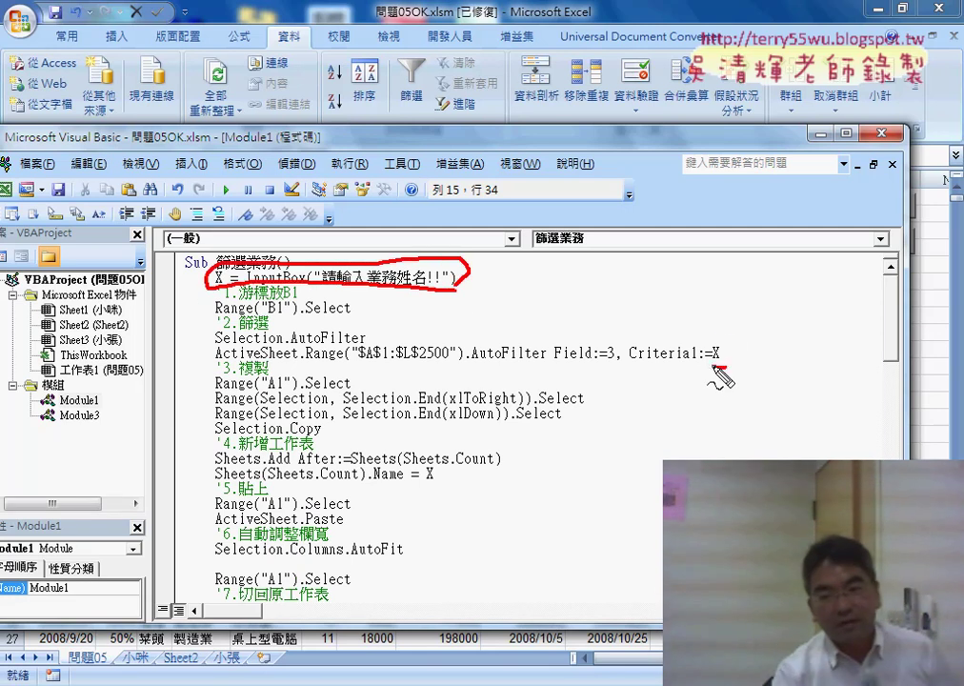
left_click_drag(715, 369, 720, 373)
left_click_drag(431, 461, 434, 493)
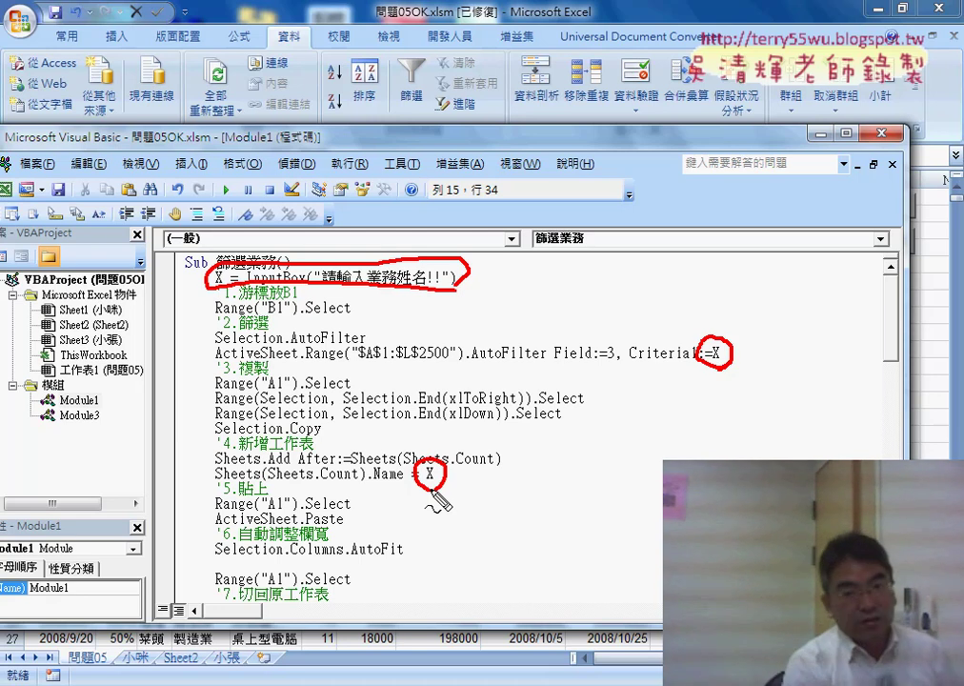
key("Escape")
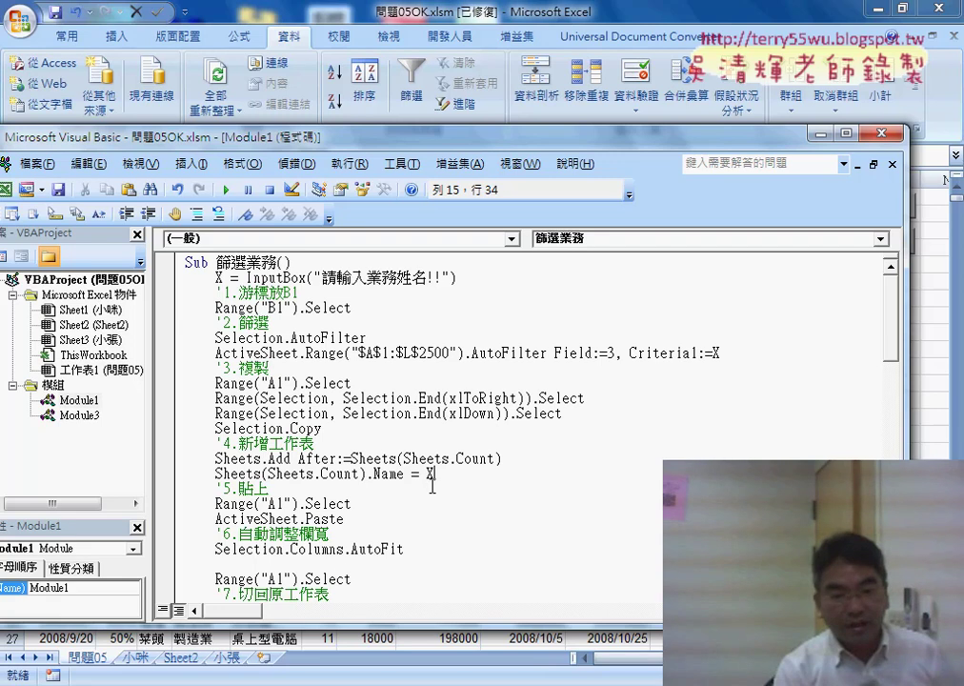
Group the 小咪, Sheet2 and 小張 sheet tabs and delete them, keeping 問題05
left_click(225, 662)
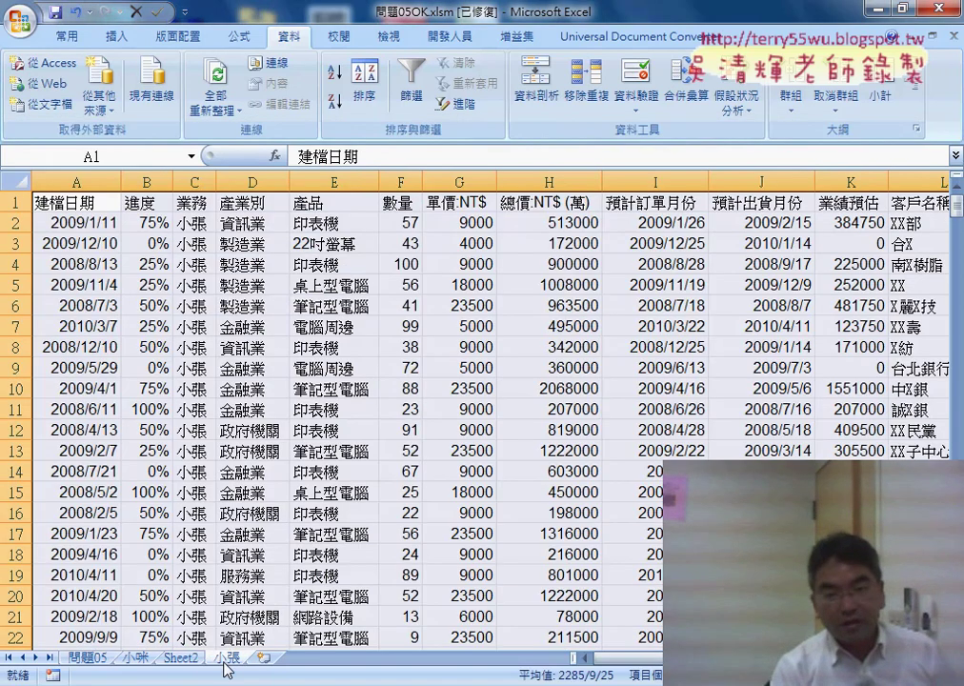
left_click(86, 660)
left_click_drag(583, 660, 647, 664)
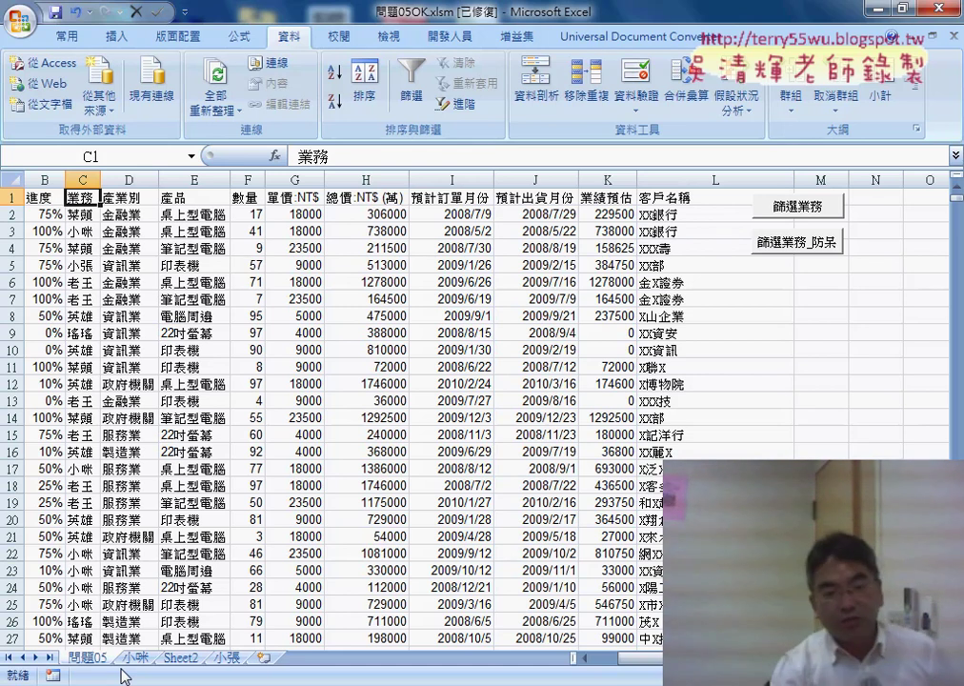
left_click(129, 658)
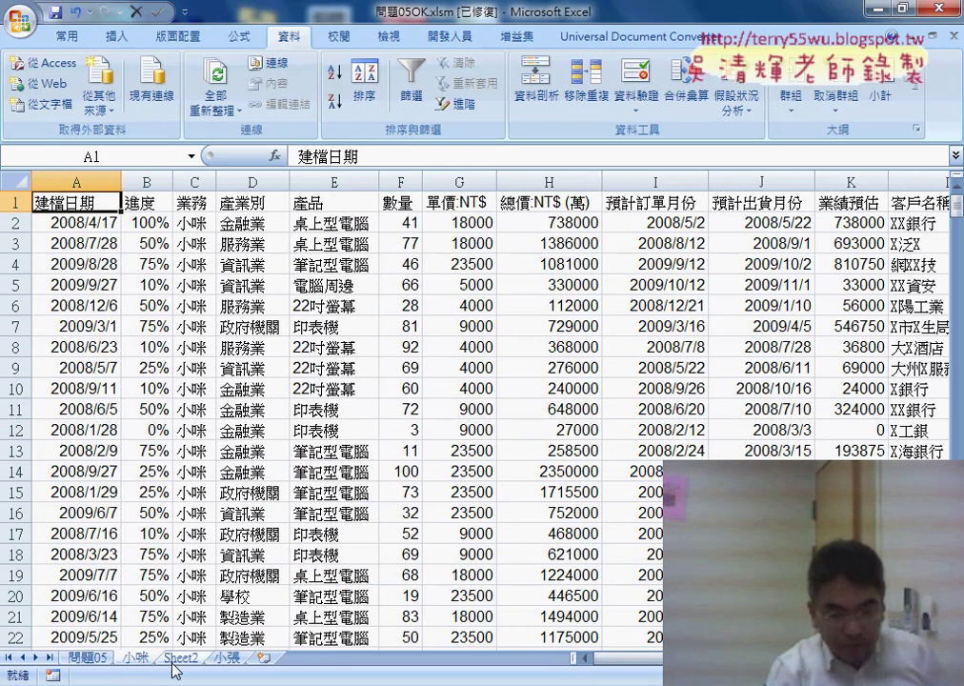
left_click(229, 657, "shift")
right_click(229, 657)
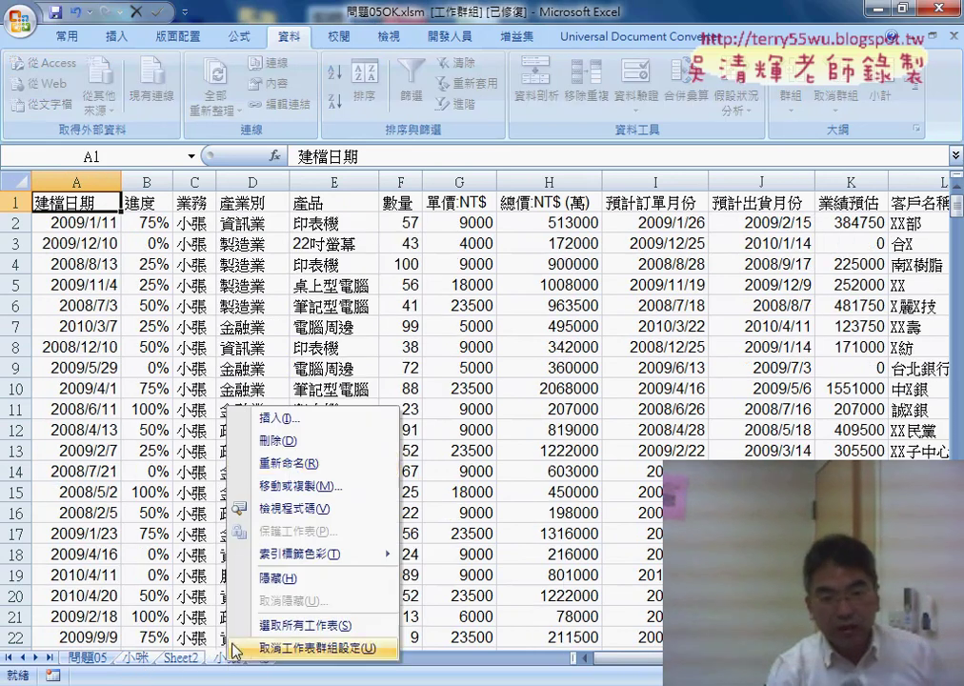
left_click(295, 443)
left_click(383, 394)
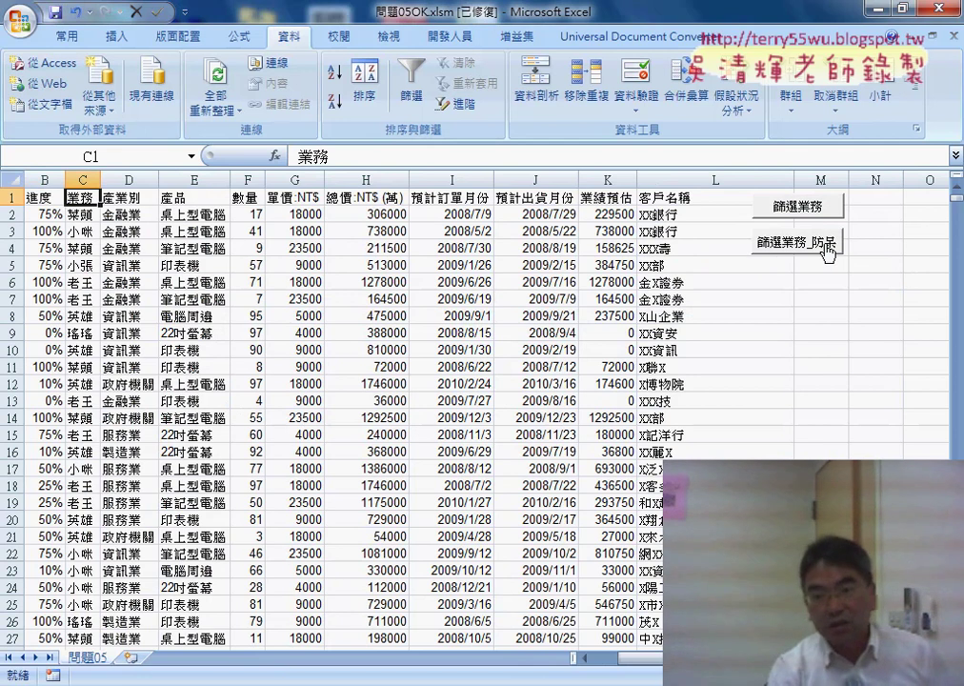
Run the 篩選業務 macro with the names 小咪 and then 小張
left_click(805, 220)
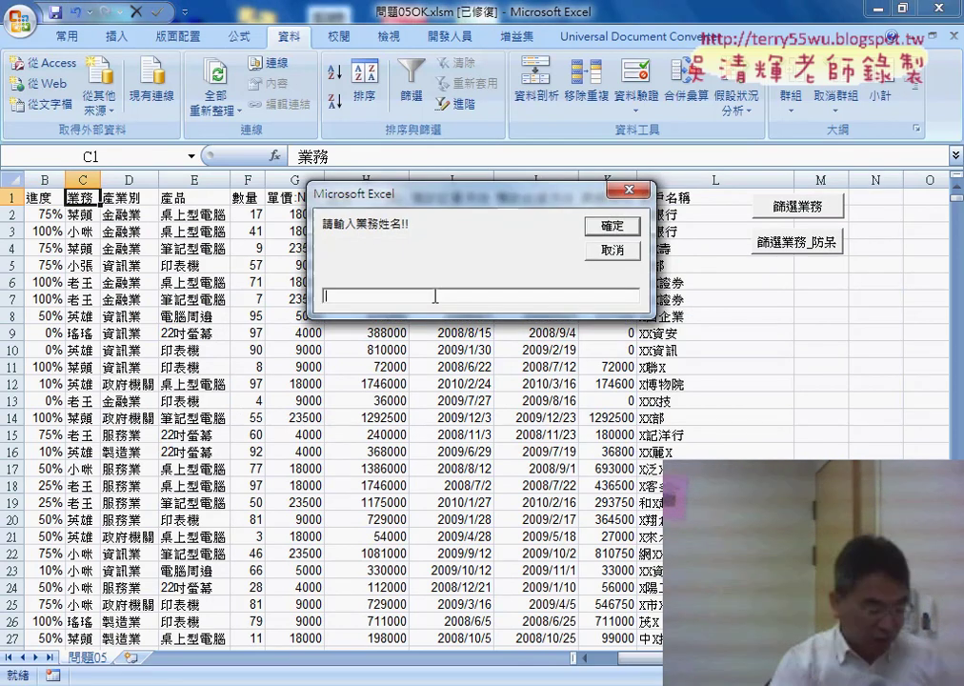
type("vul")
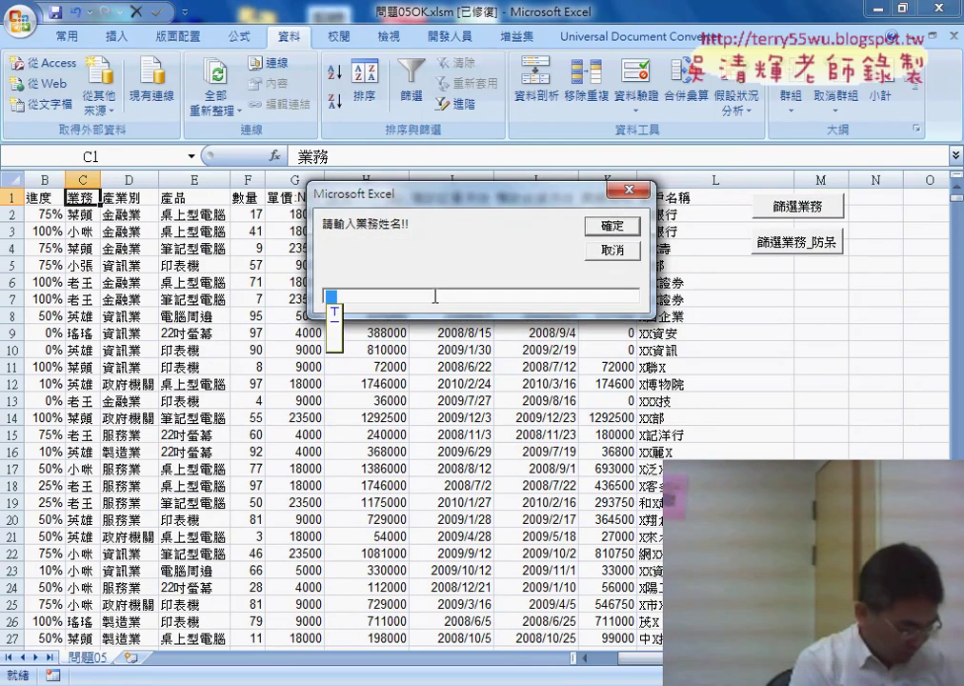
type("小")
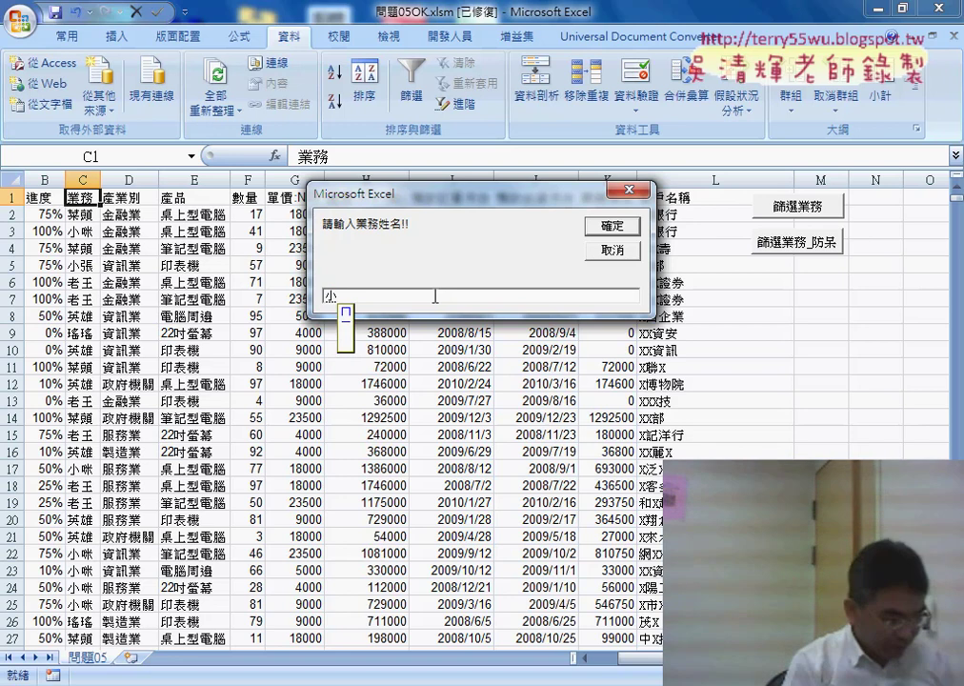
type("咪")
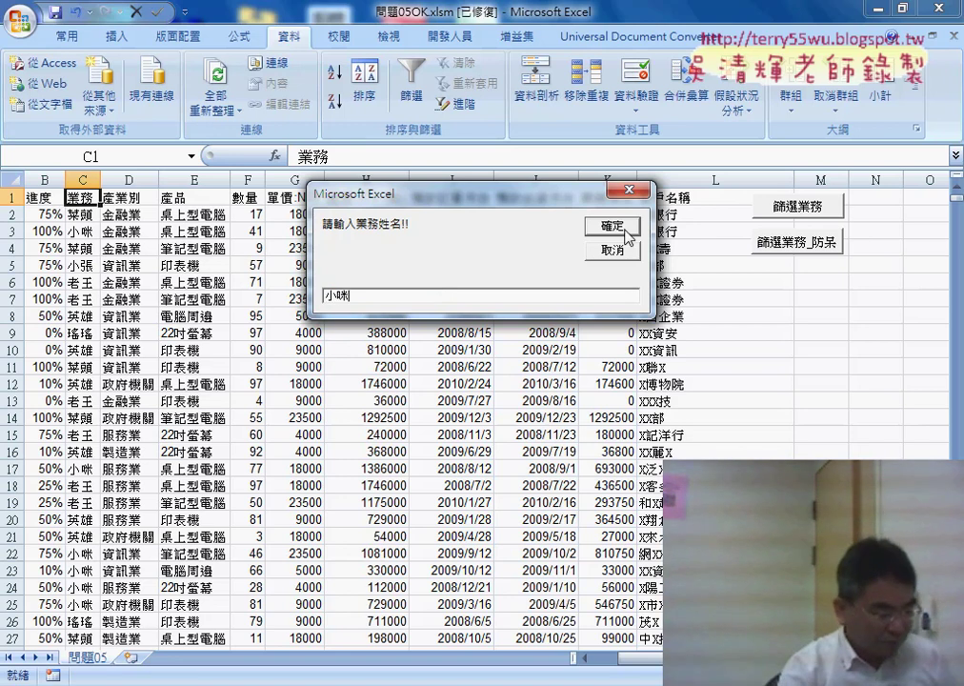
left_click(612, 226)
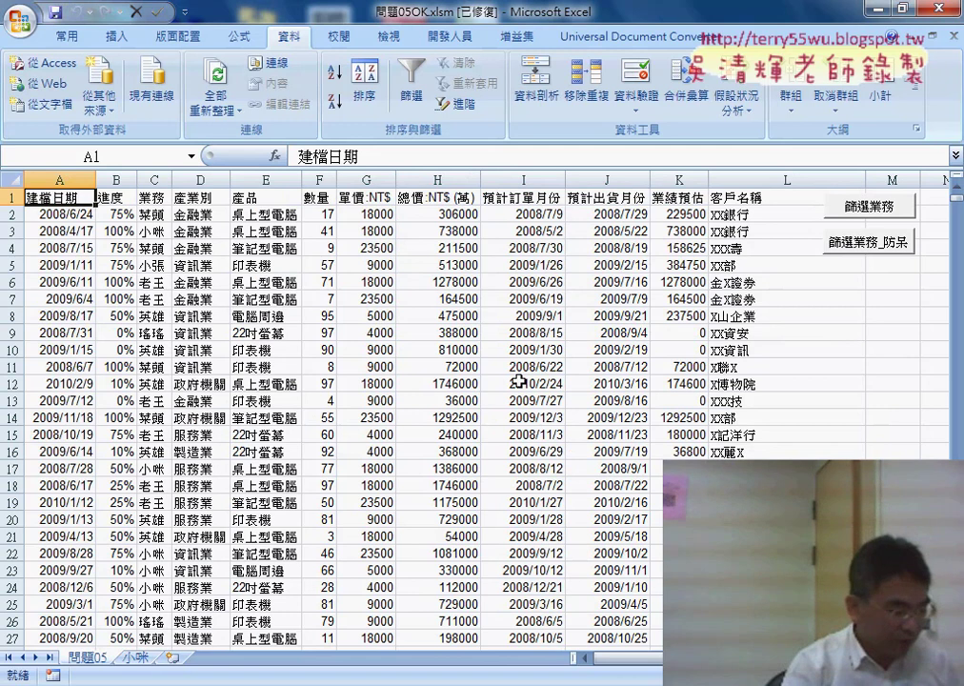
left_click(135, 656)
left_click(88, 656)
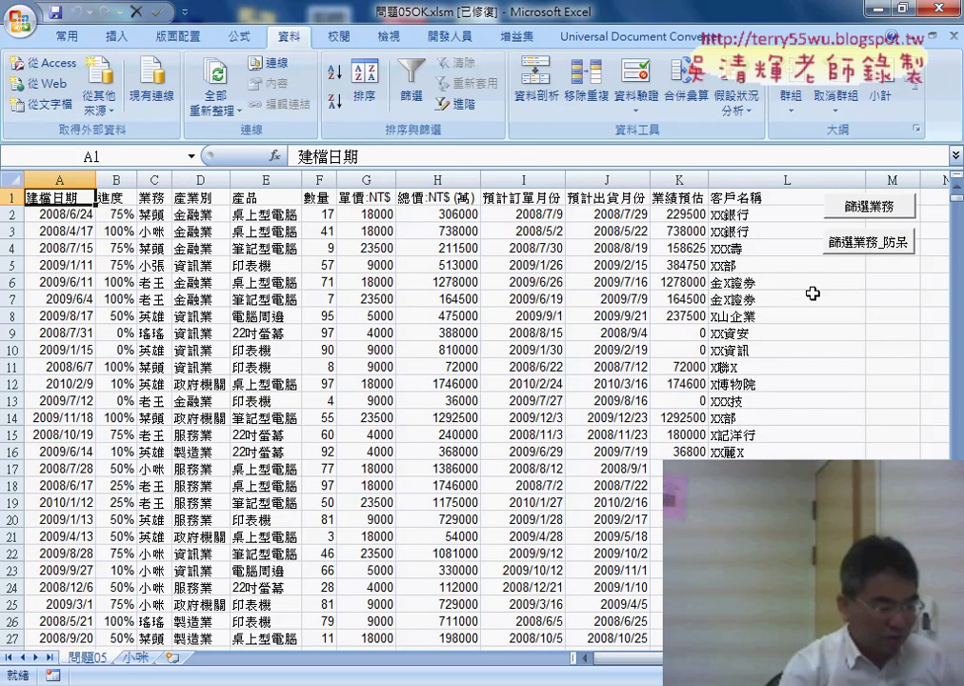
left_click(869, 205)
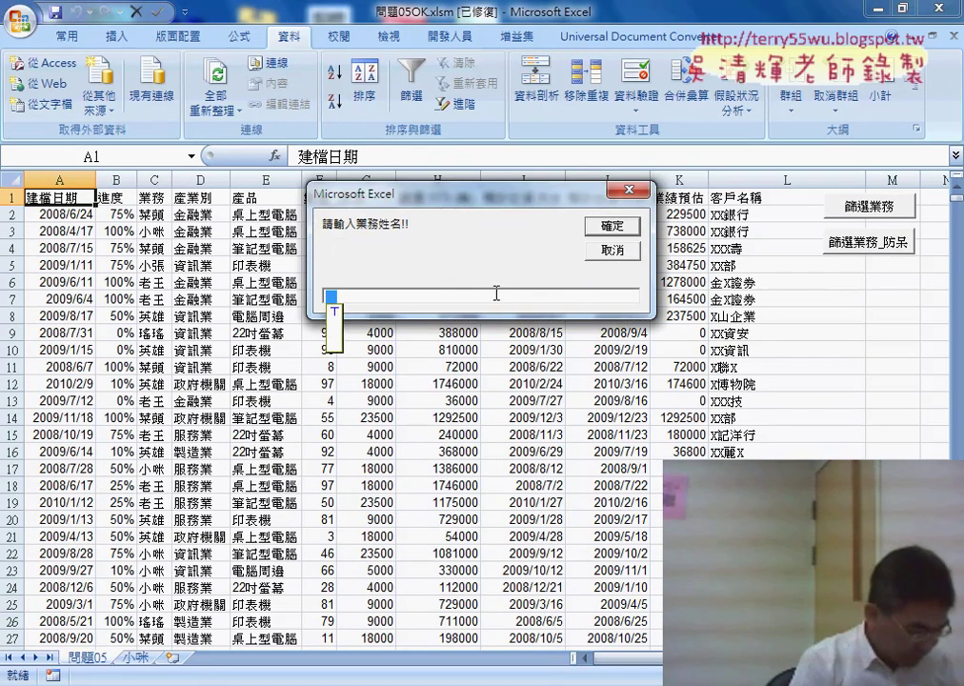
type("小張")
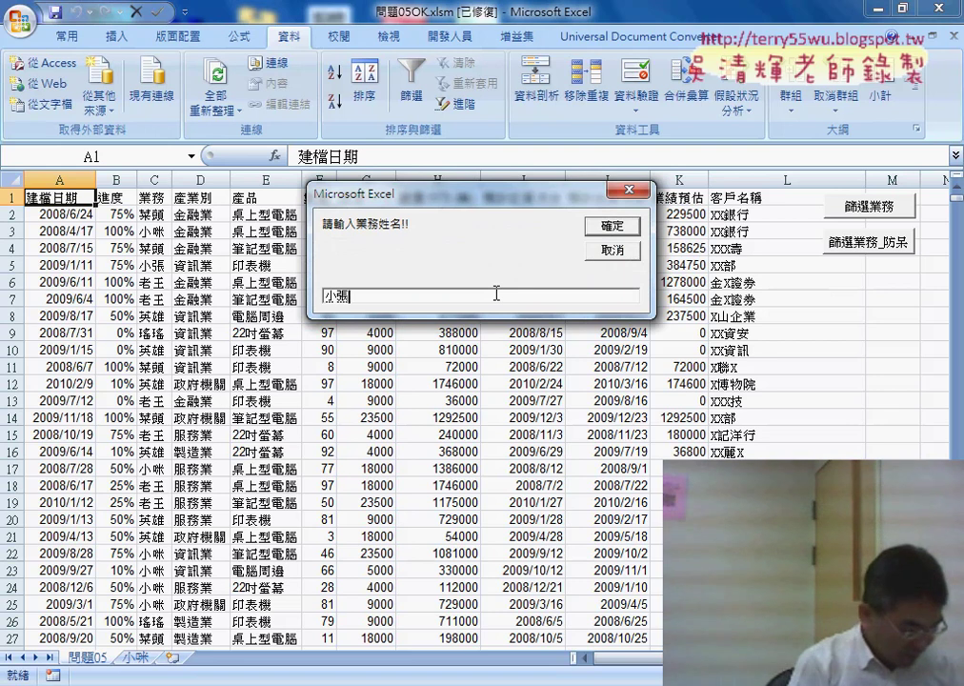
key("Return")
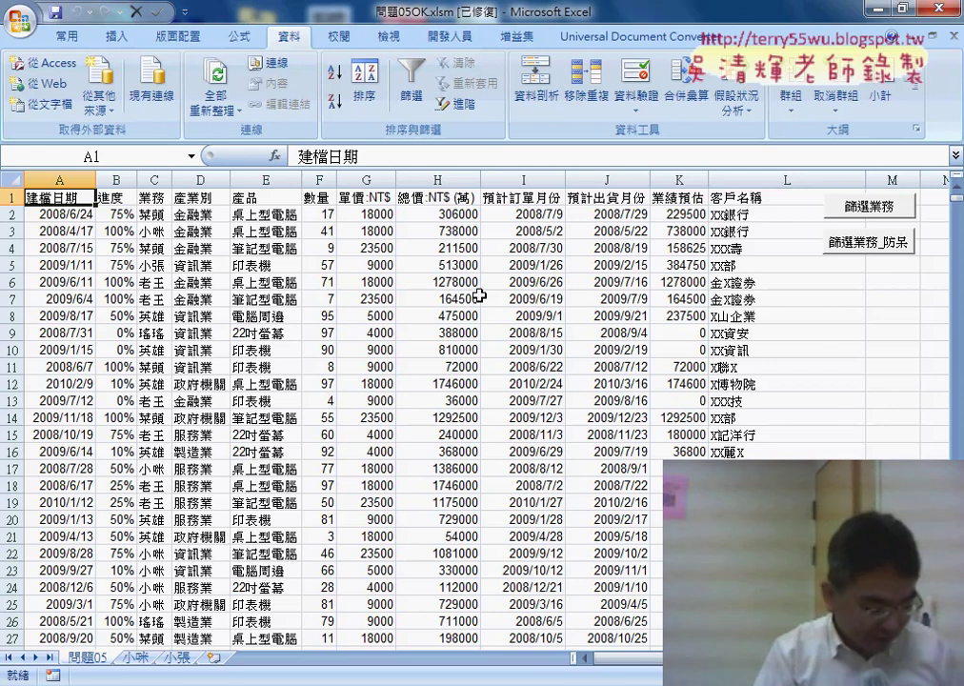
Highlight the Sheets(Sheets.Count).Name = X line, then launch 篩選業務 again from Excel
mouse_move(473, 685)
left_click(568, 608)
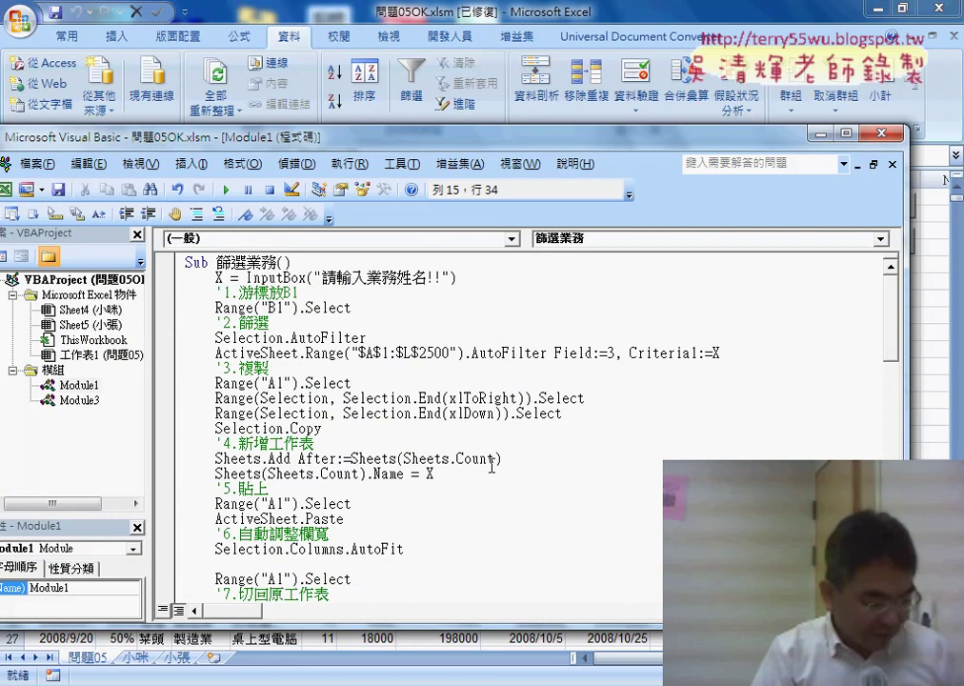
left_click_drag(434, 473, 211, 475)
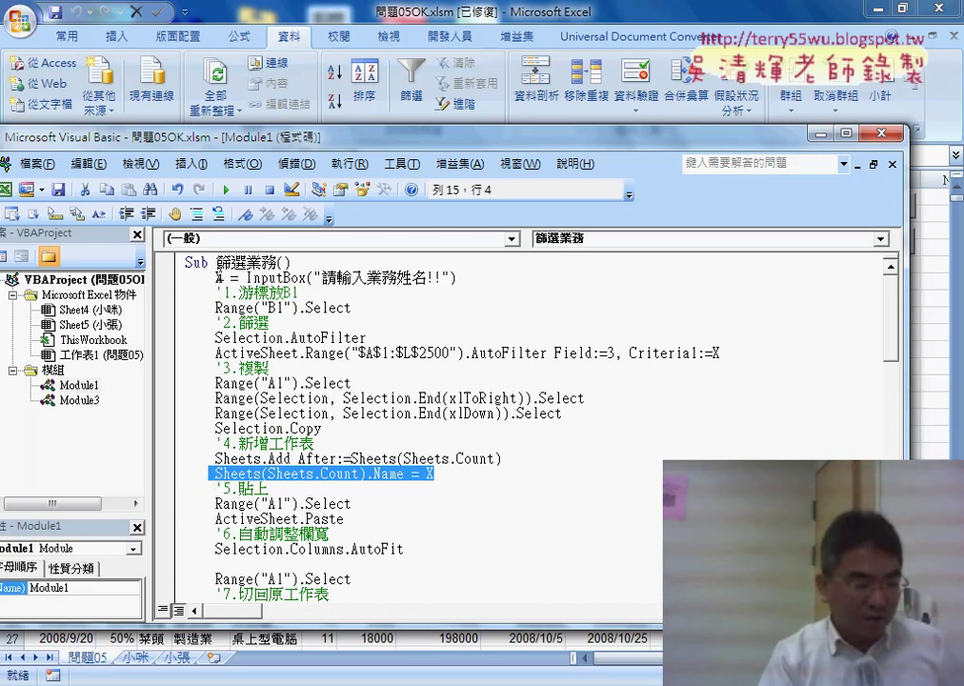
left_click(679, 19)
left_click(869, 206)
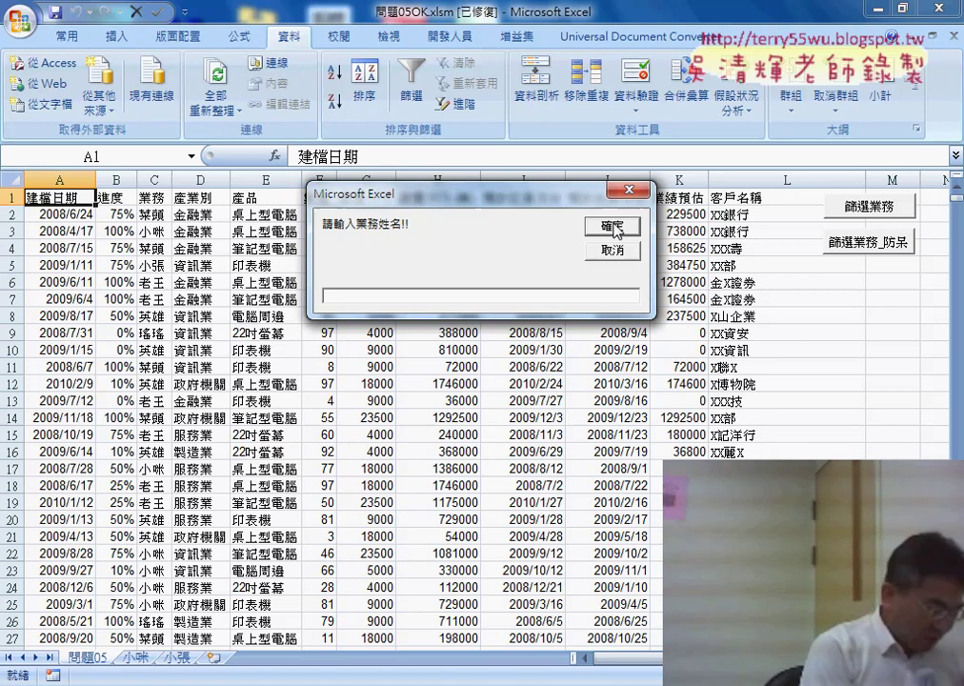
Enter 小李 in the name prompt to build a third sheet, then switch to the notes document
type("t")
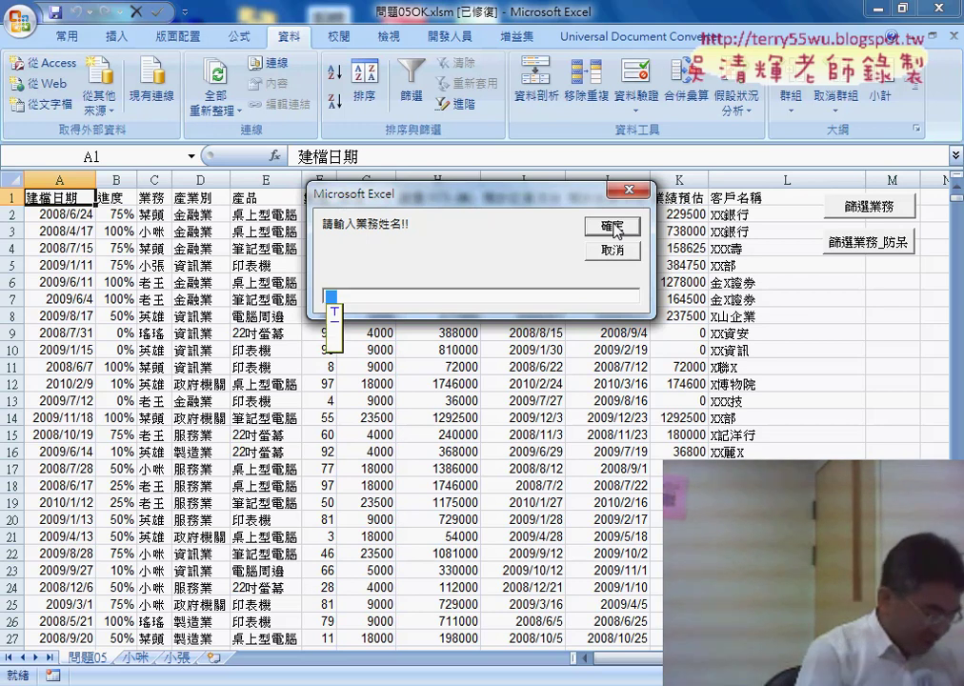
type("小")
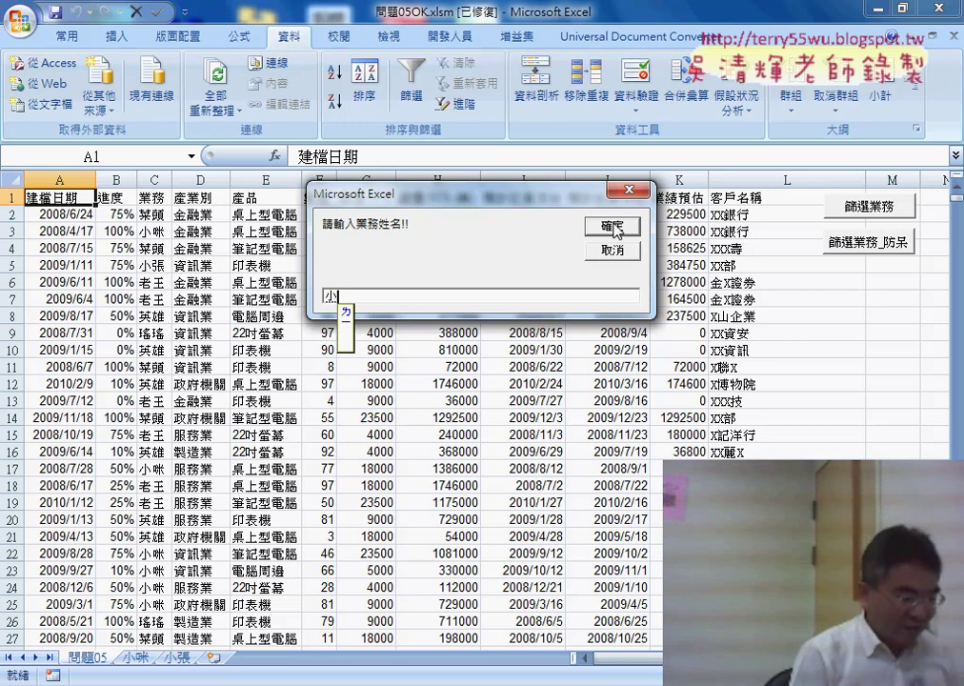
type("李")
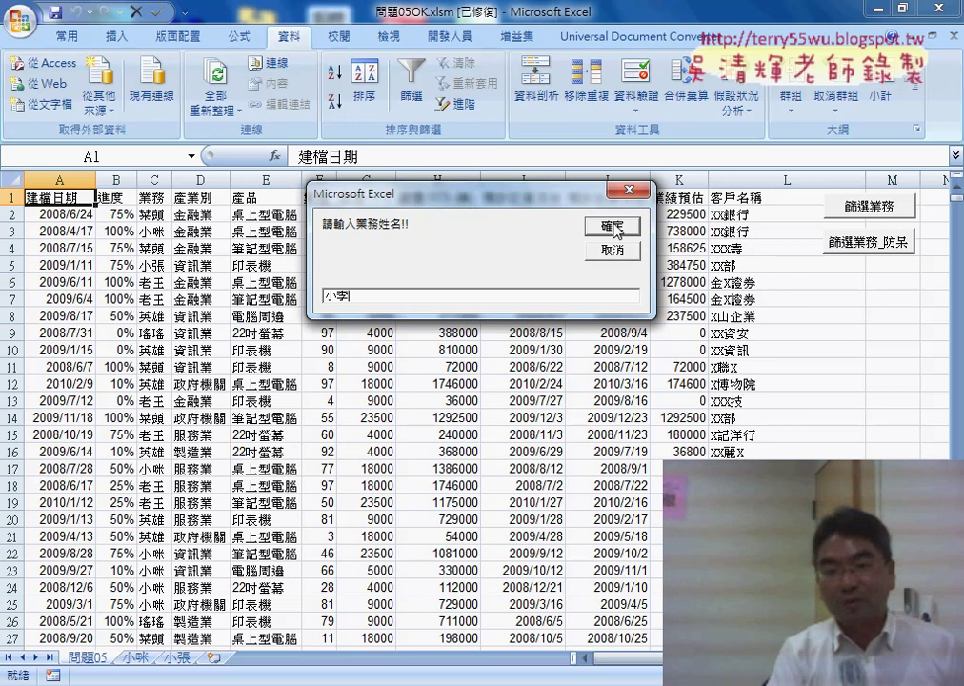
left_click(615, 228)
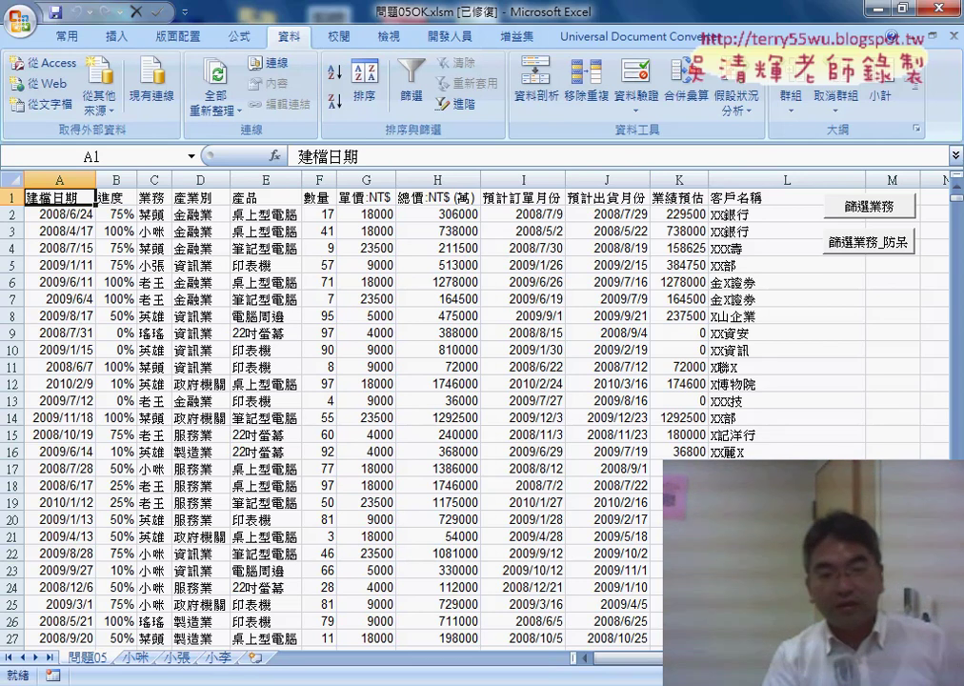
key("alt+Tab")
Scroll the 程式碼 notes down to the 避免程式錯誤的三種防呆判斷 section
scroll(344, 434, "down", 5)
scroll(348, 439, "down", 2)
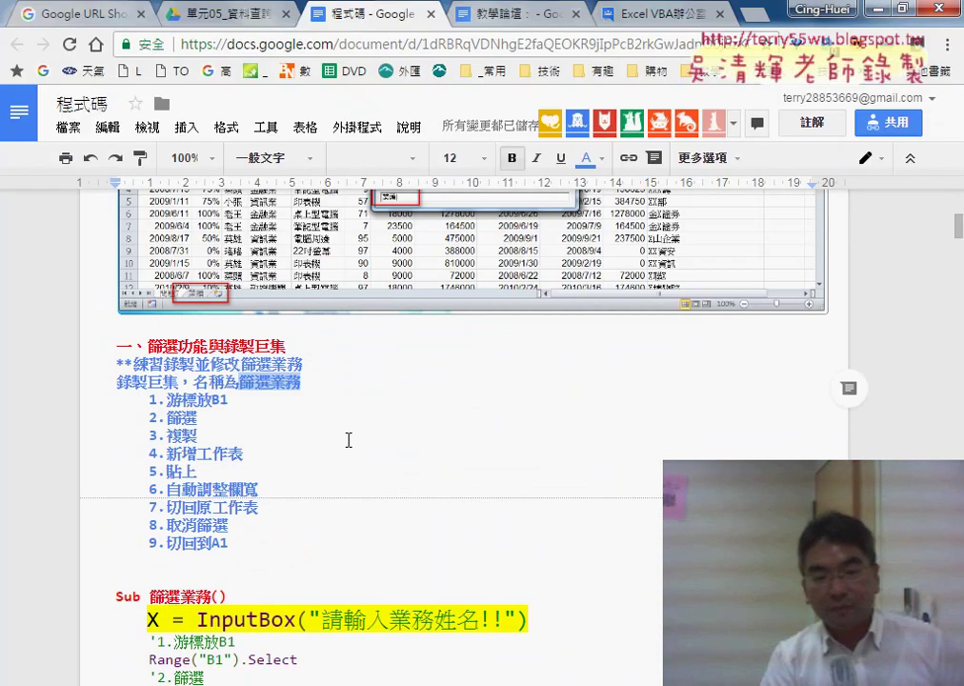
scroll(349, 440, "down", 2)
scroll(334, 424, "down", 1)
scroll(311, 408, "down", 6)
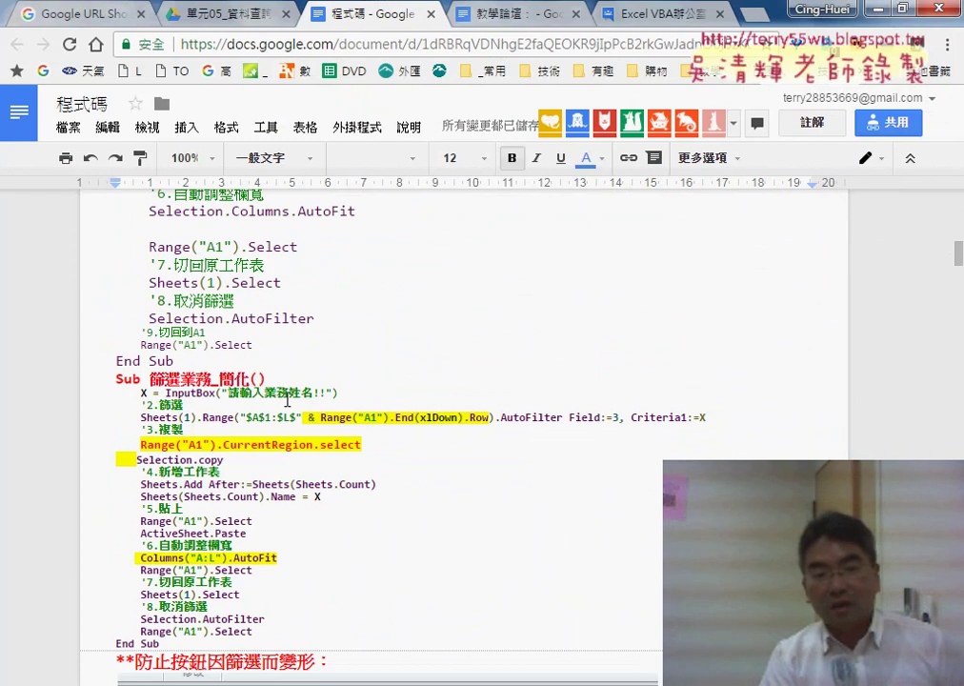
scroll(295, 378, "down", 3)
scroll(295, 378, "down", 1)
scroll(296, 378, "down", 1)
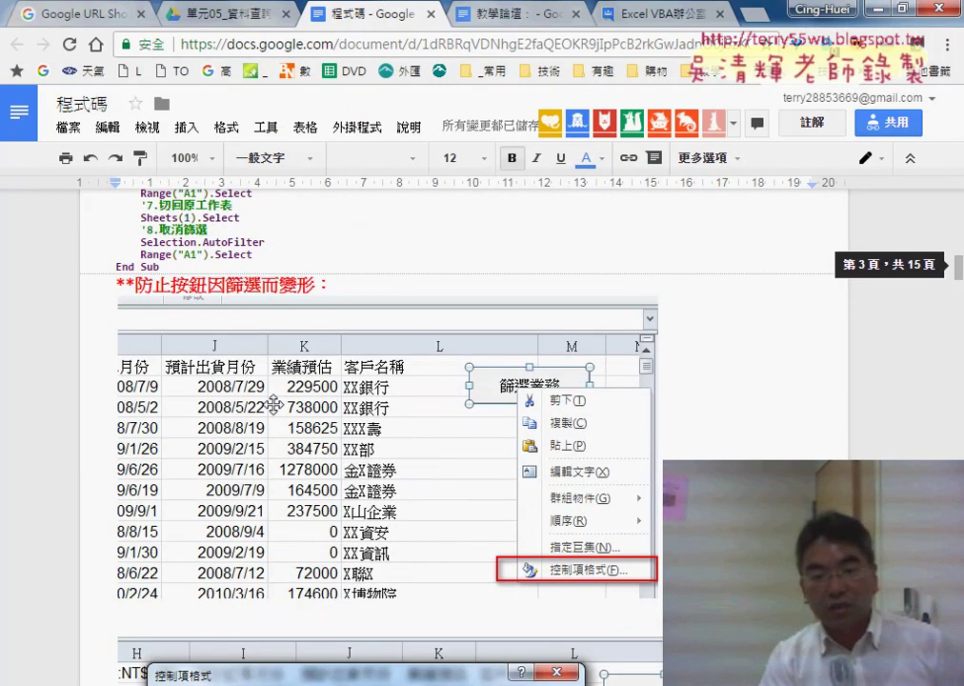
scroll(286, 391, "down", 4)
scroll(273, 405, "down", 1)
scroll(273, 405, "down", 3)
scroll(274, 405, "down", 1)
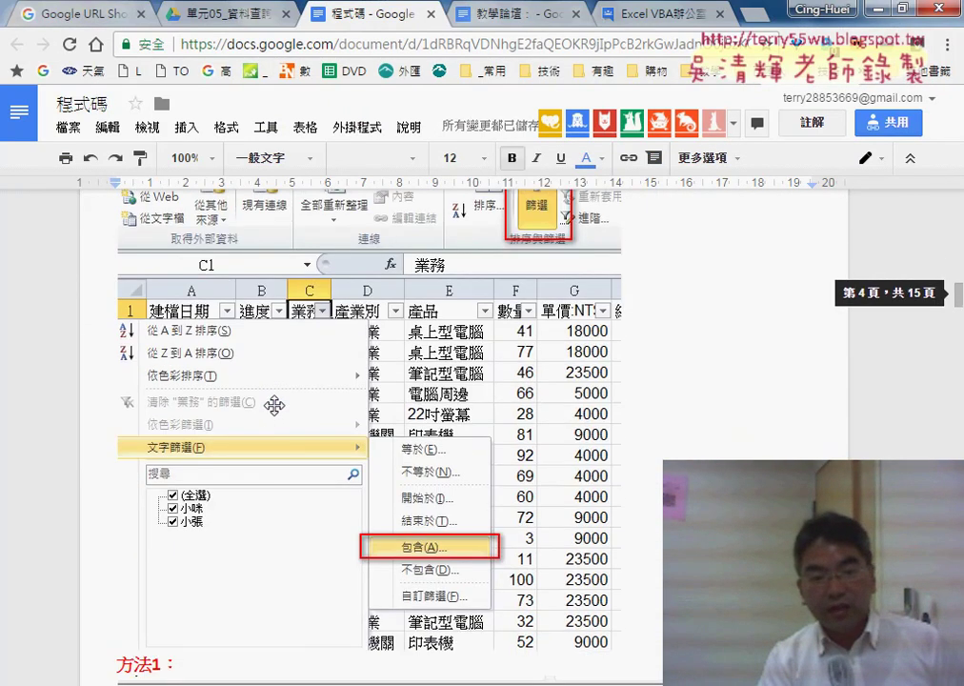
scroll(273, 406, "down", 2)
scroll(273, 405, "down", 3)
scroll(274, 405, "down", 3)
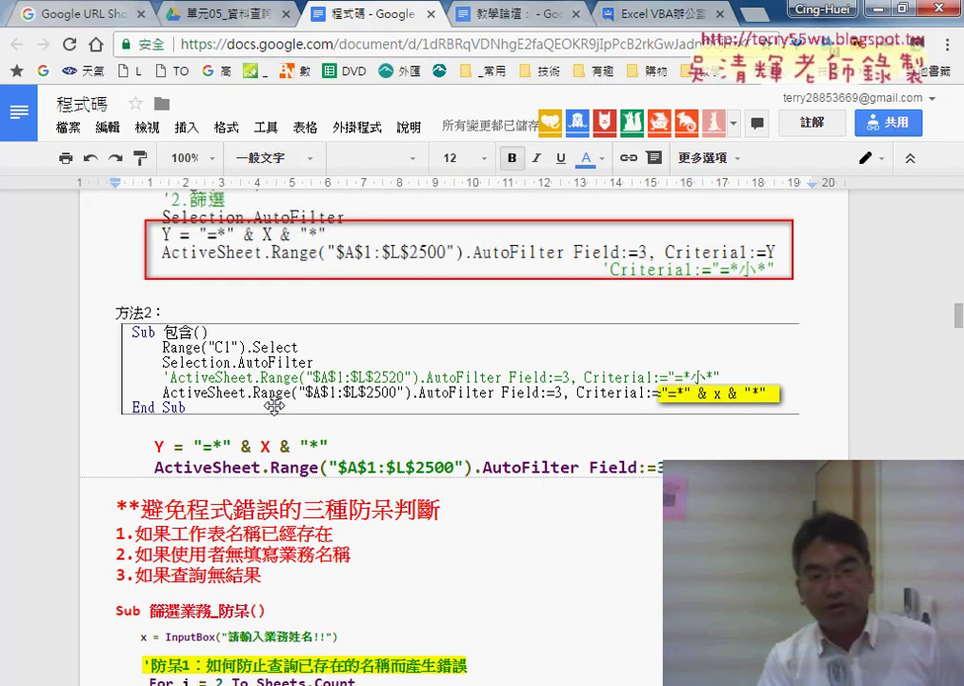
scroll(273, 405, "down", 2)
scroll(273, 404, "down", 1)
Select list items 1 to 3 under the 避免程式錯誤的三種防呆判斷 heading
left_click(155, 347)
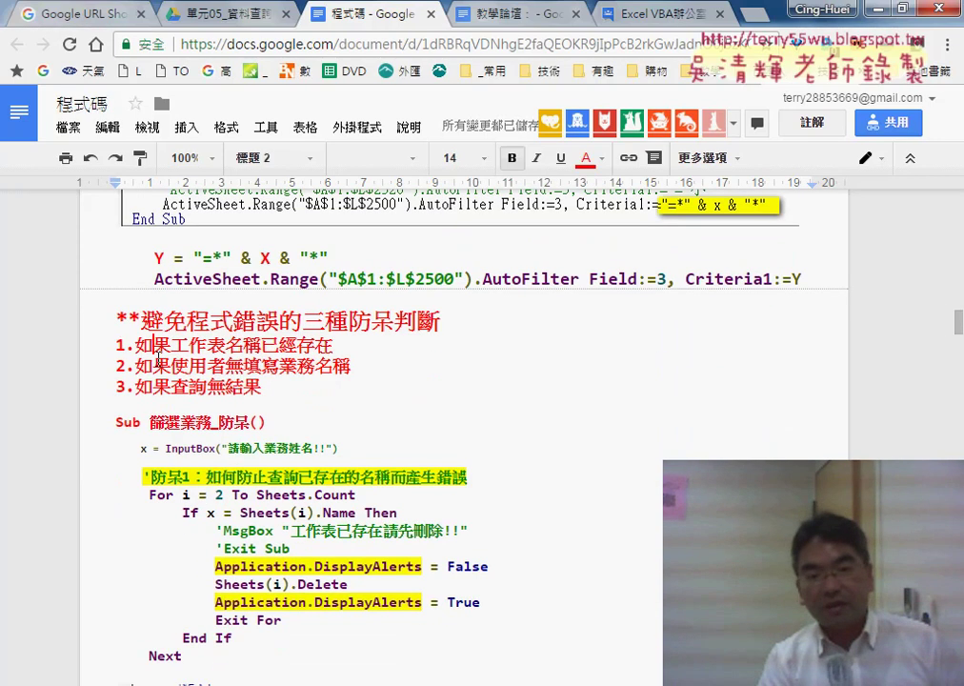
left_click_drag(262, 387, 103, 341)
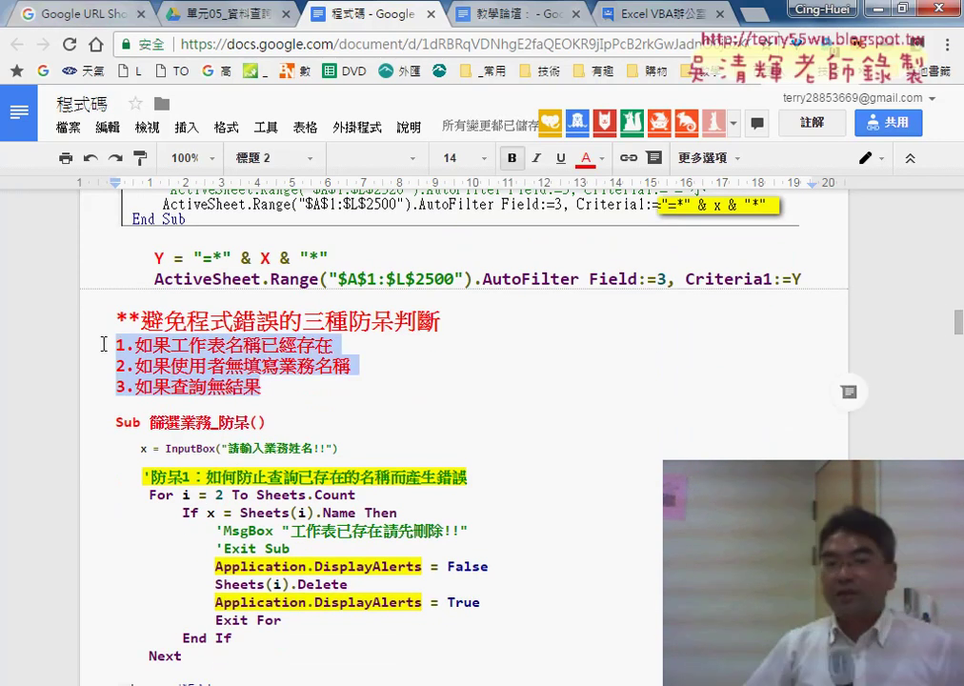